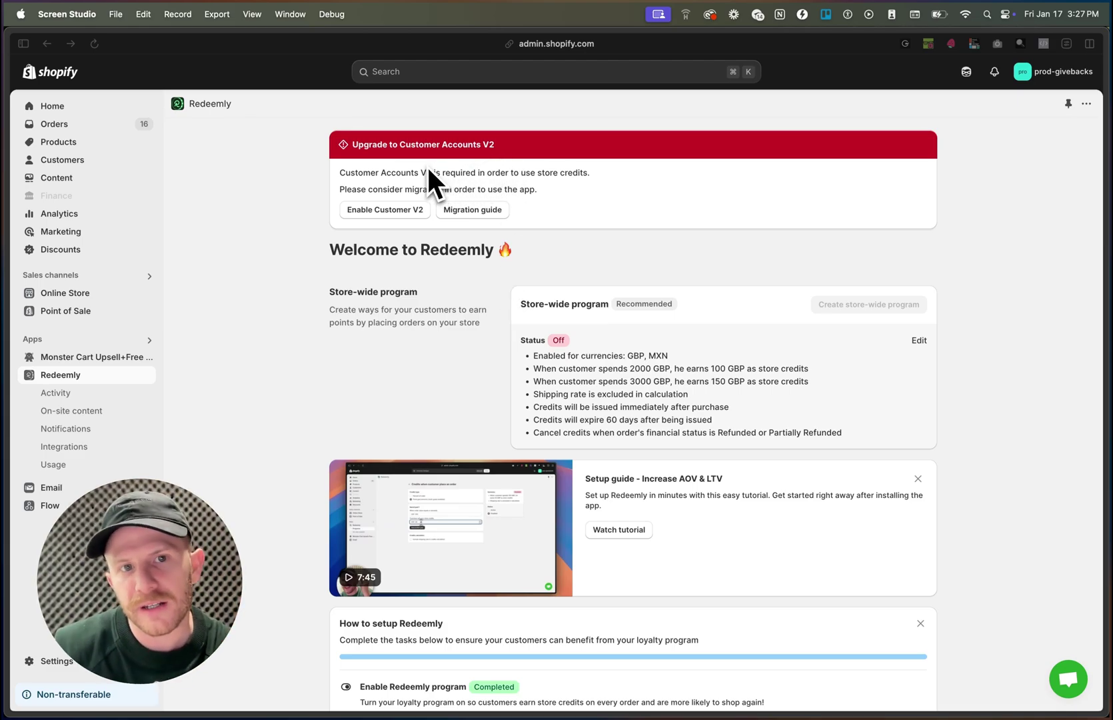
Step: Open the customer accounts settings from the Customer Accounts V2 requirement banner
{"action": "left_click", "coordinate": [478, 193]}
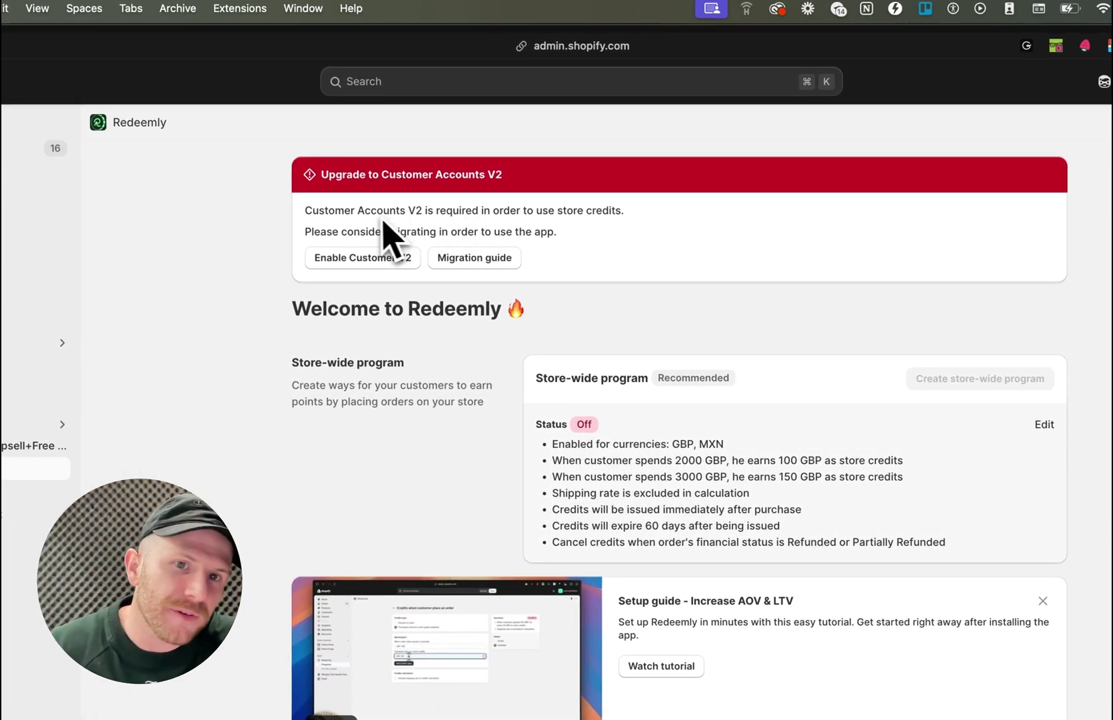
{"action": "left_click_drag", "start_coordinate": [335, 211], "coordinate": [491, 237]}
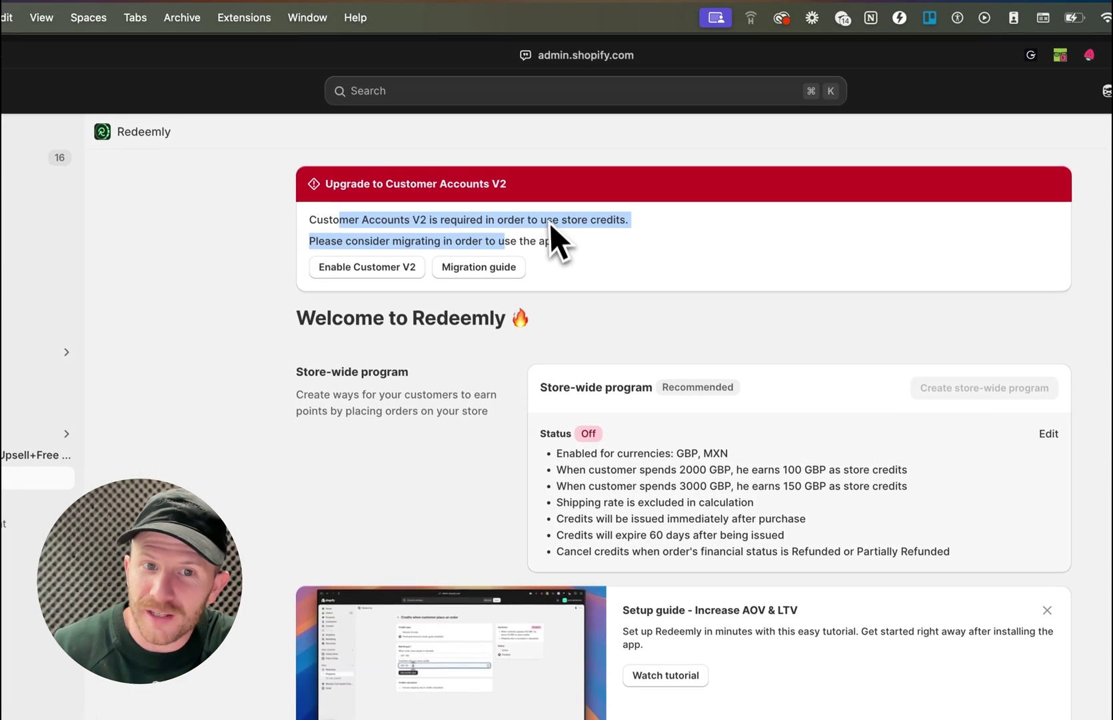
{"action": "left_click", "coordinate": [427, 247]}
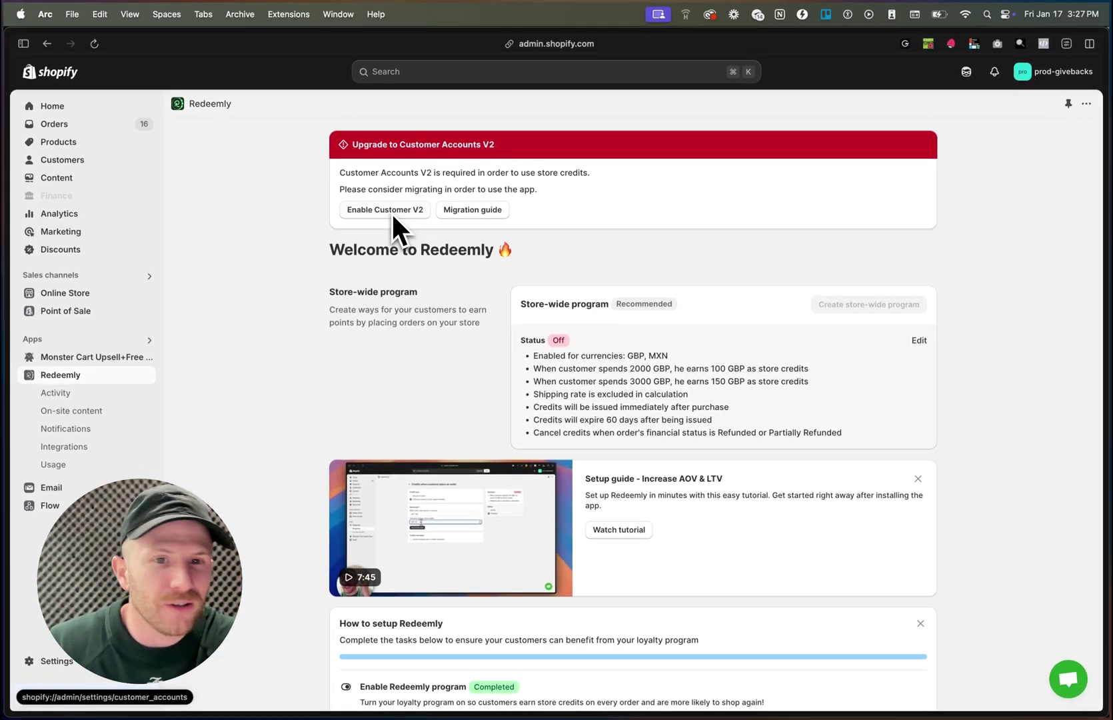
{"action": "left_click", "coordinate": [391, 212]}
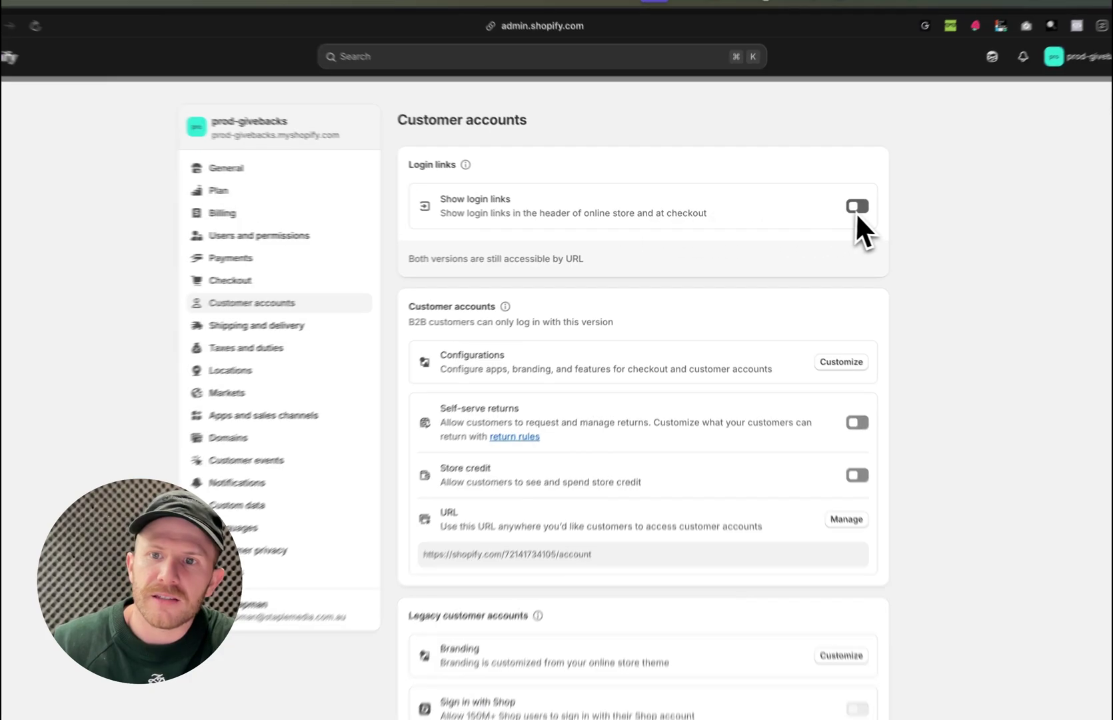
Step: Show login links, update to the new Customer accounts version, and enable Store credit
{"action": "left_click", "coordinate": [857, 208]}
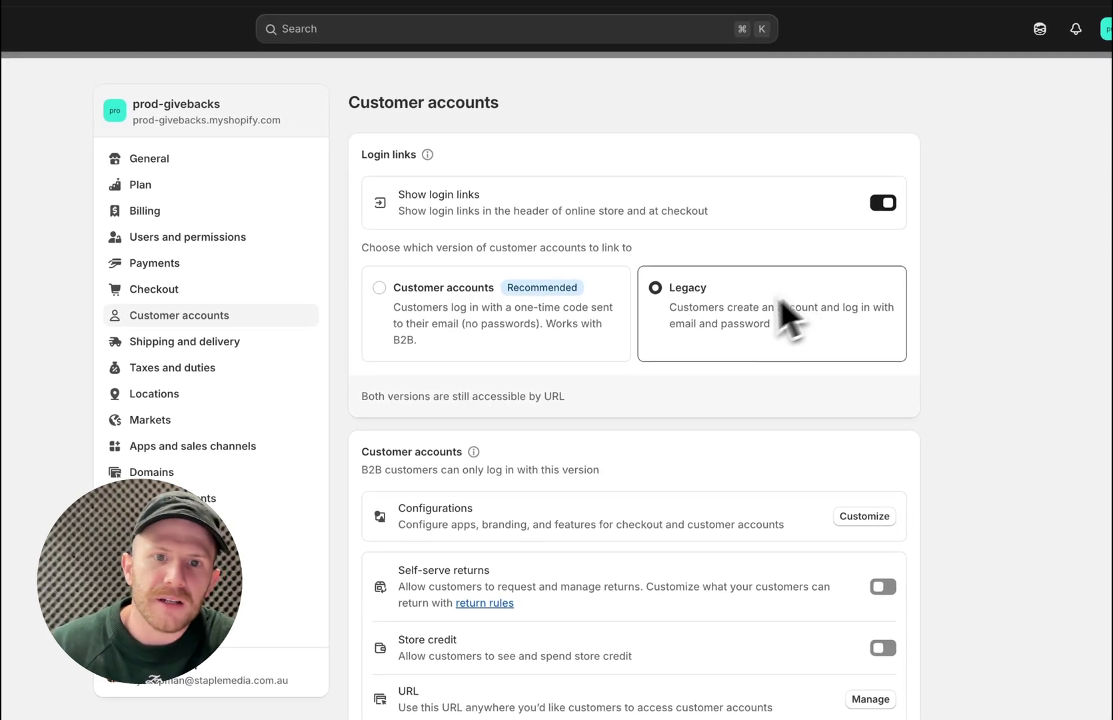
{"action": "left_click", "coordinate": [444, 308]}
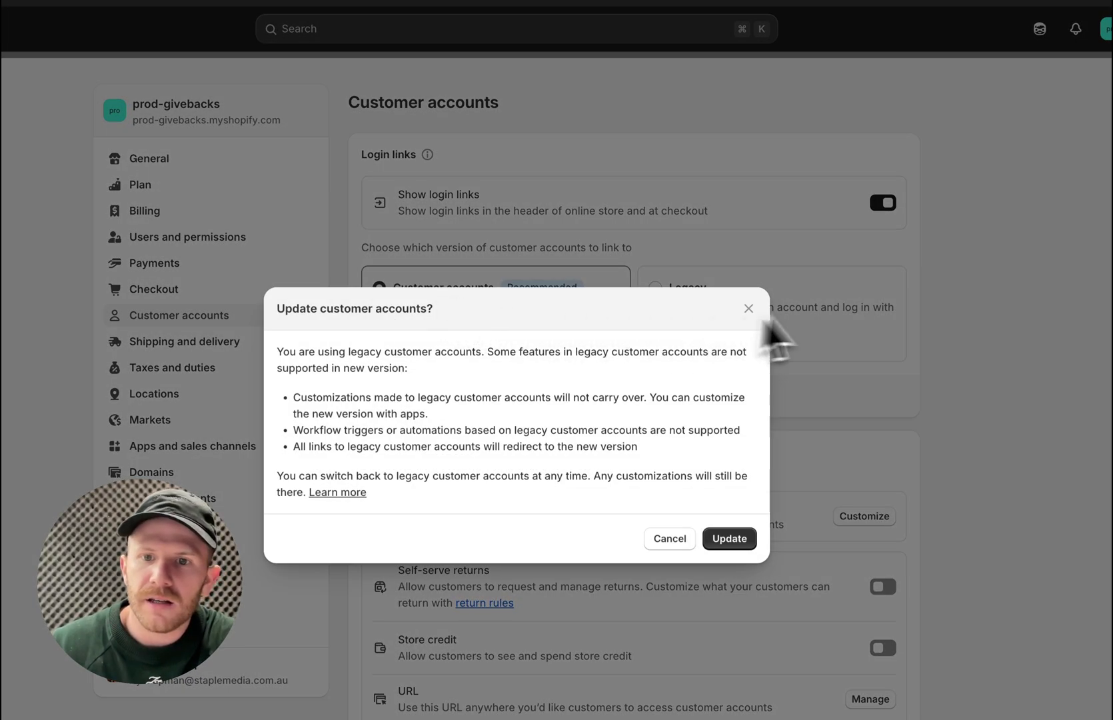
{"action": "left_click_drag", "start_coordinate": [309, 351], "coordinate": [440, 447]}
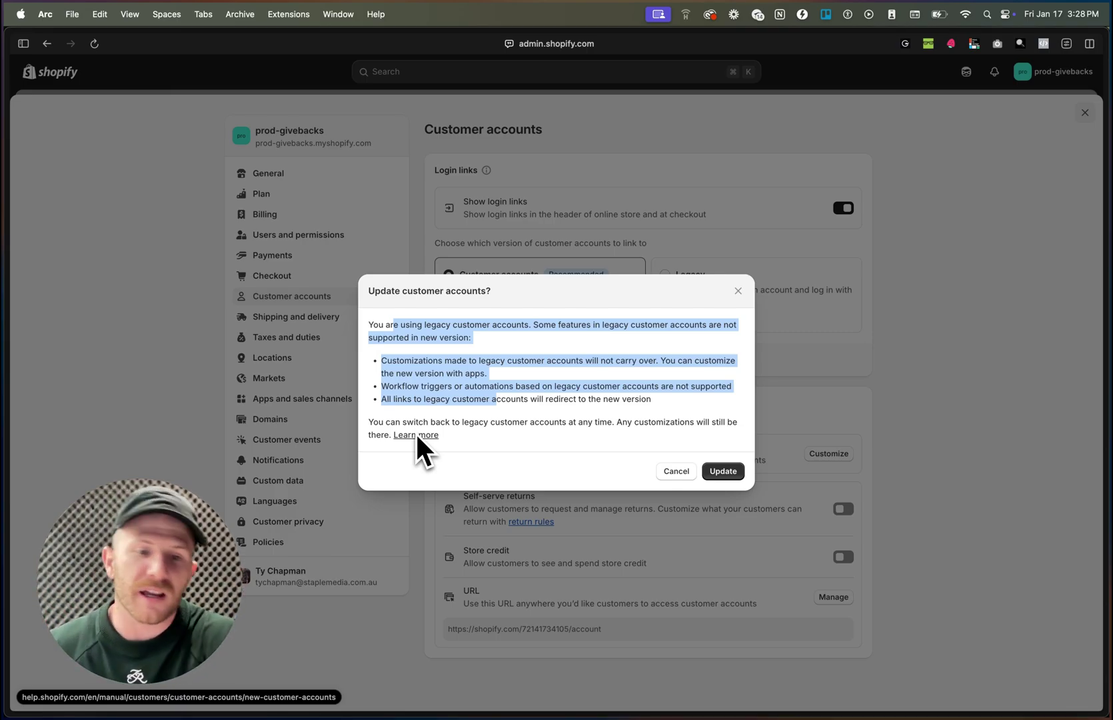
{"action": "left_click", "coordinate": [729, 472]}
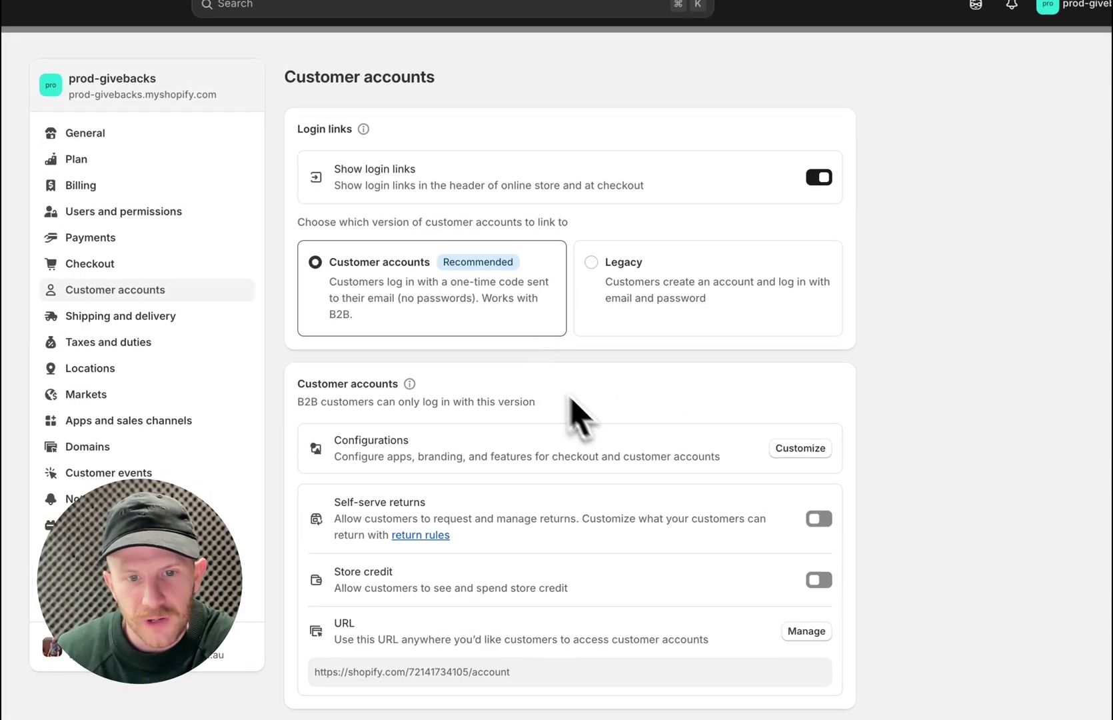
{"action": "left_click", "coordinate": [825, 583]}
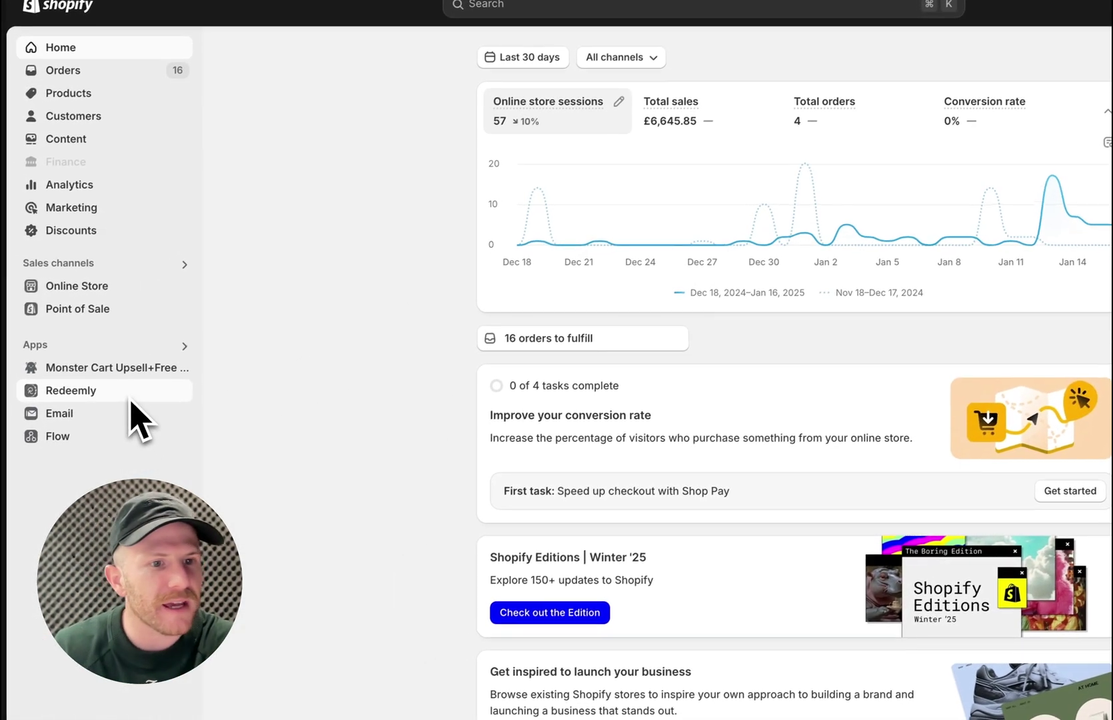
Step: In the Redeemly store-wide program, try Percent of order (10%), then revert to Fixed goal amounts
{"action": "left_click", "coordinate": [133, 397]}
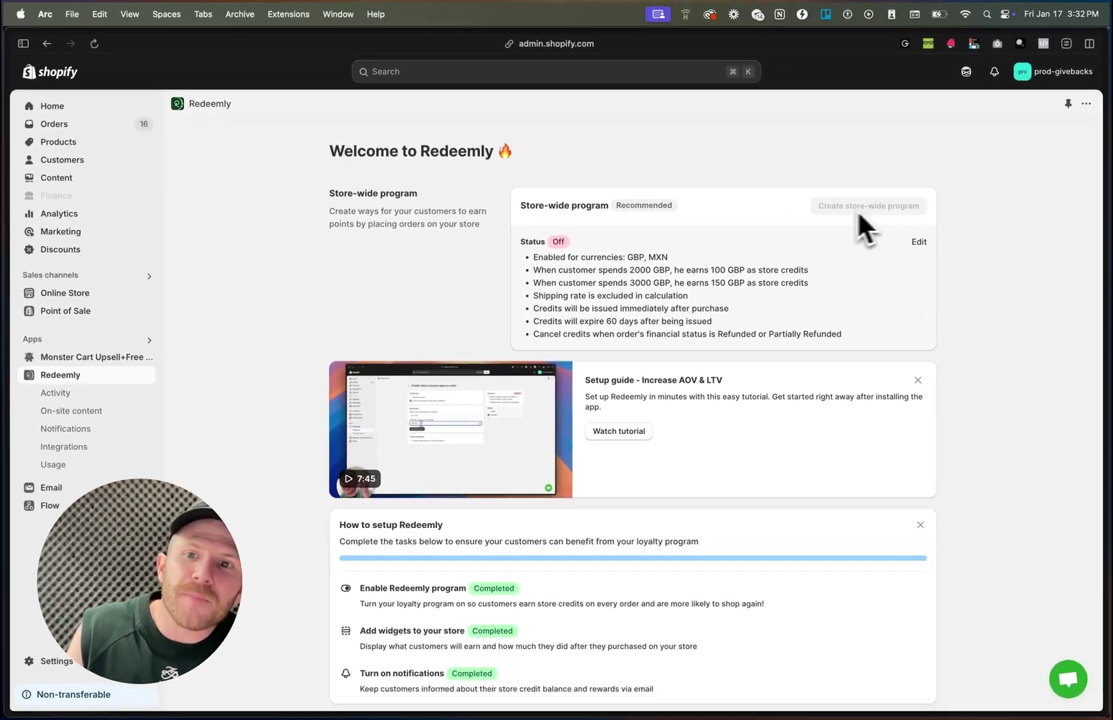
{"action": "left_click", "coordinate": [924, 260]}
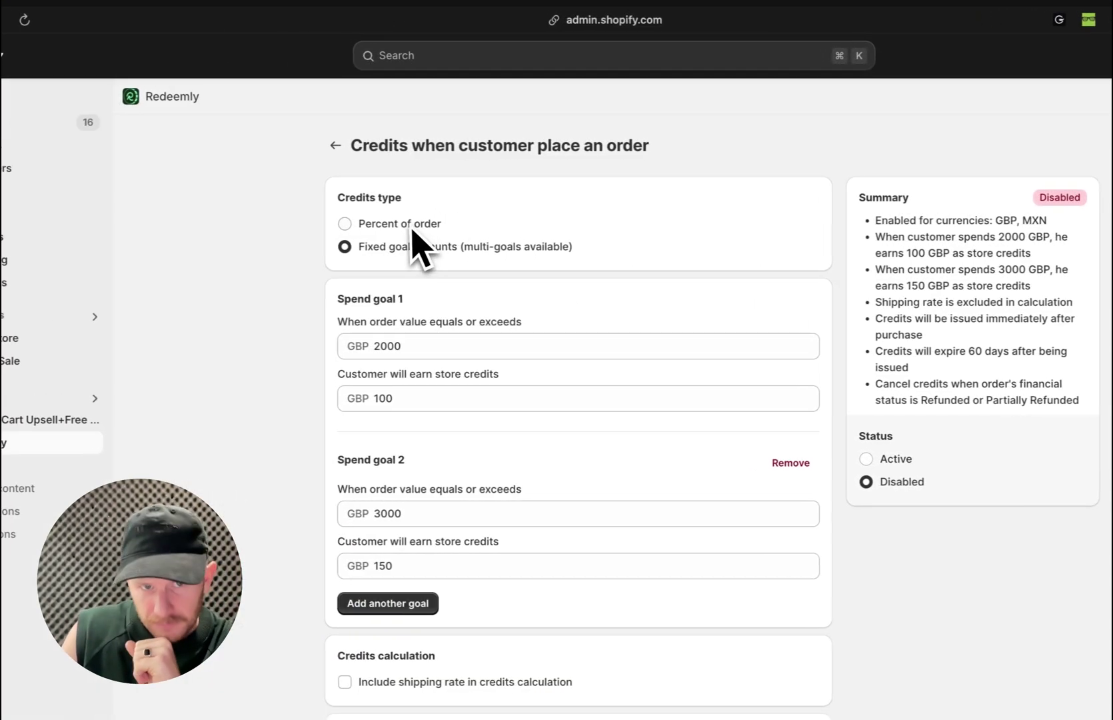
{"action": "left_click", "coordinate": [416, 223]}
{"action": "left_click", "coordinate": [403, 248]}
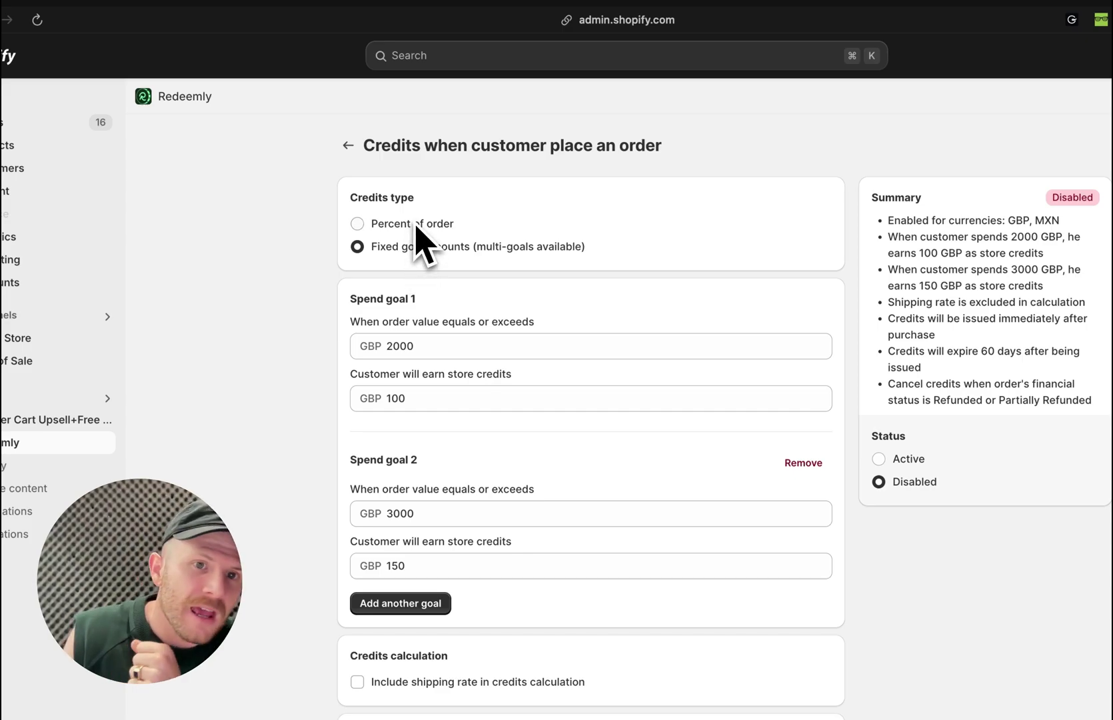
{"action": "left_click", "coordinate": [388, 230]}
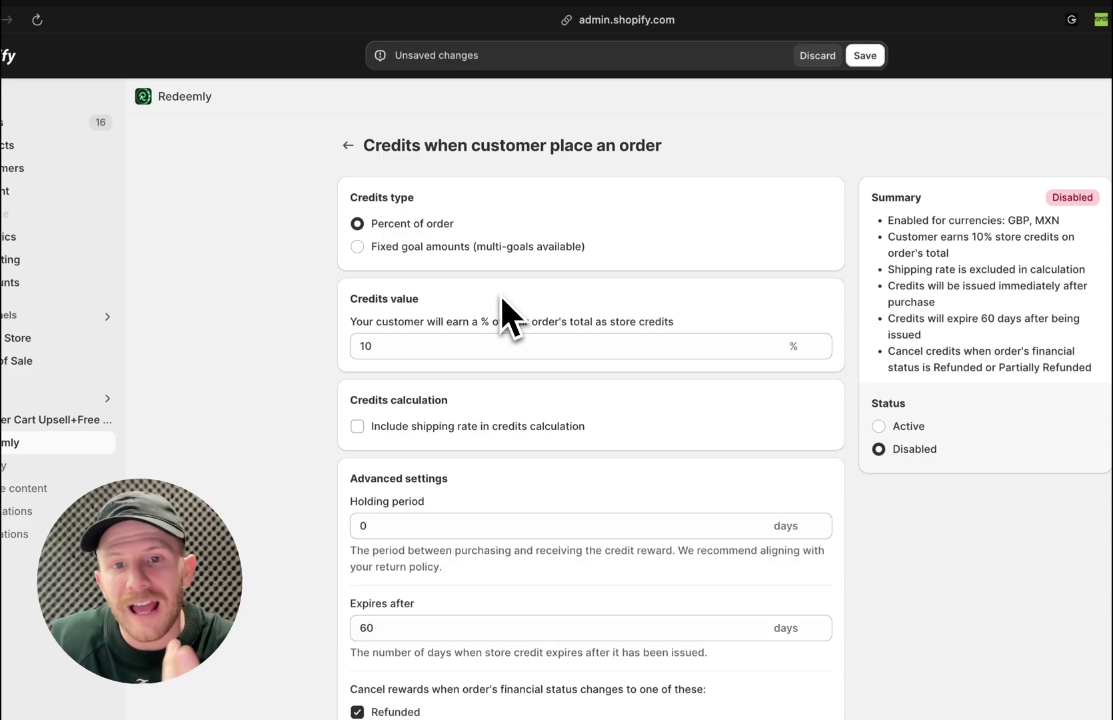
{"action": "left_click", "coordinate": [403, 347]}
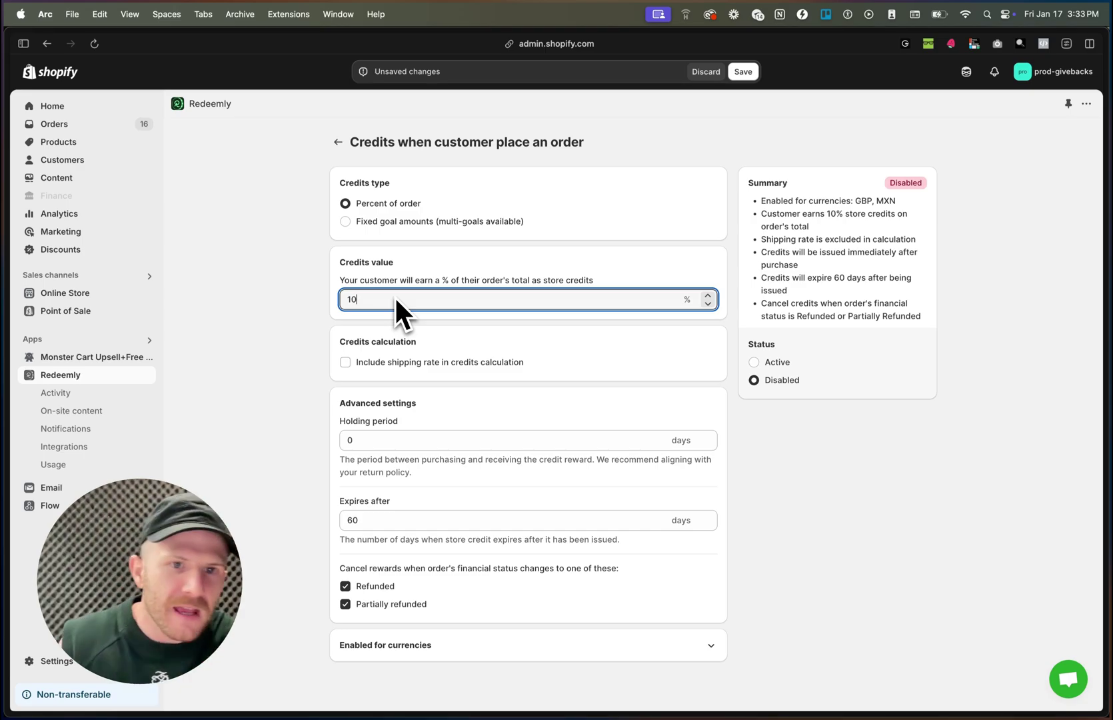
{"action": "left_click", "coordinate": [373, 222]}
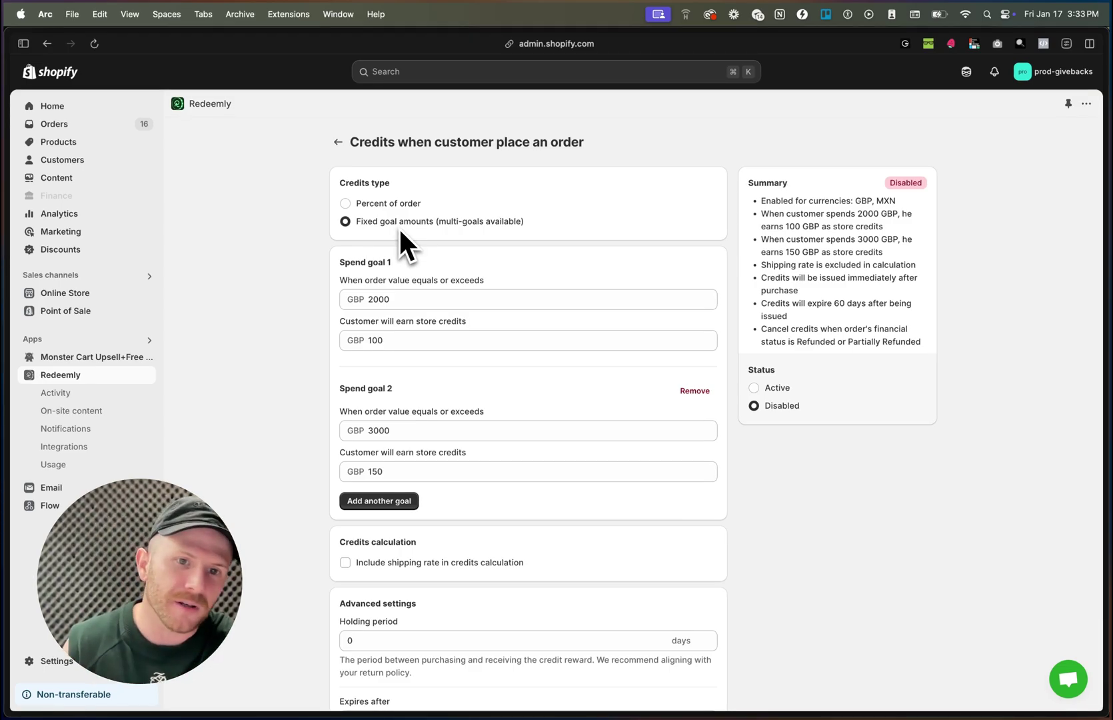
Step: Add a third spend goal where 100 GBP orders earn 10 GBP credit
{"action": "left_click", "coordinate": [421, 299]}
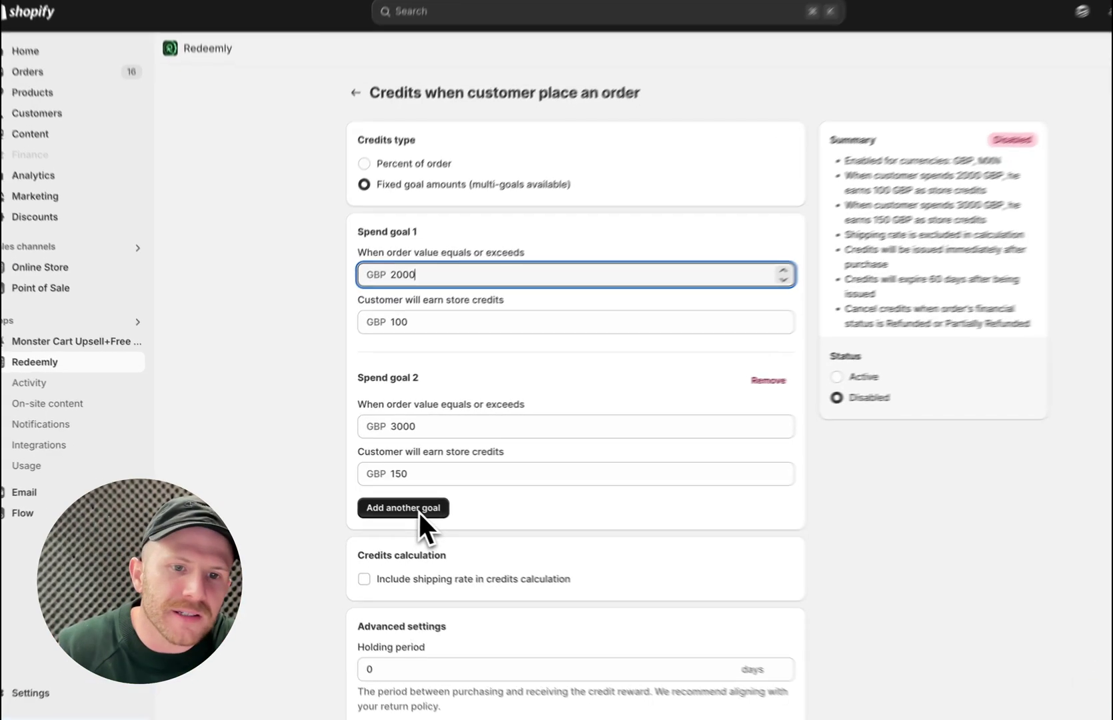
{"action": "left_click", "coordinate": [395, 500]}
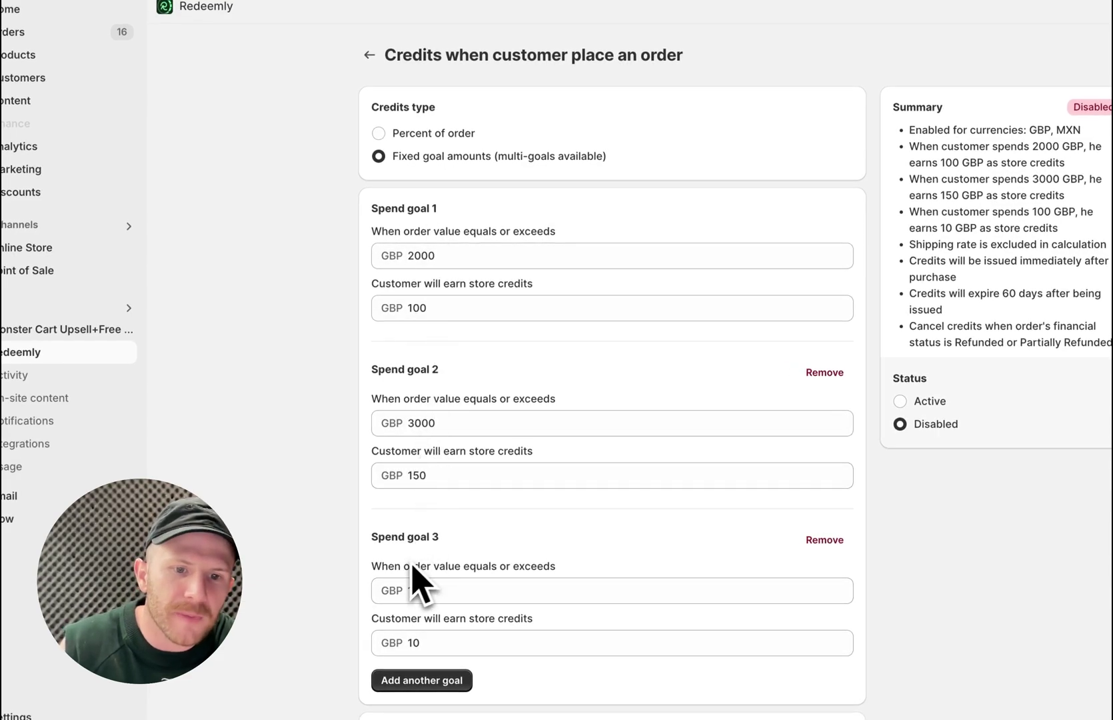
{"action": "left_click_drag", "start_coordinate": [385, 537], "coordinate": [470, 534]}
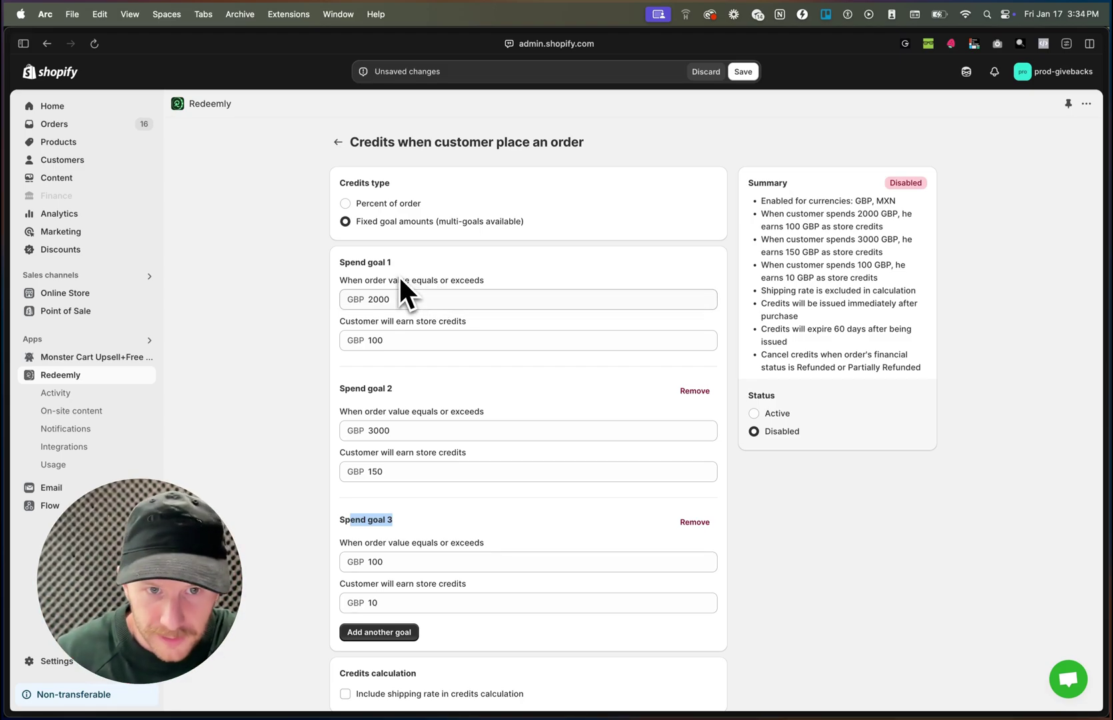
{"action": "left_click_drag", "start_coordinate": [350, 389], "coordinate": [410, 393]}
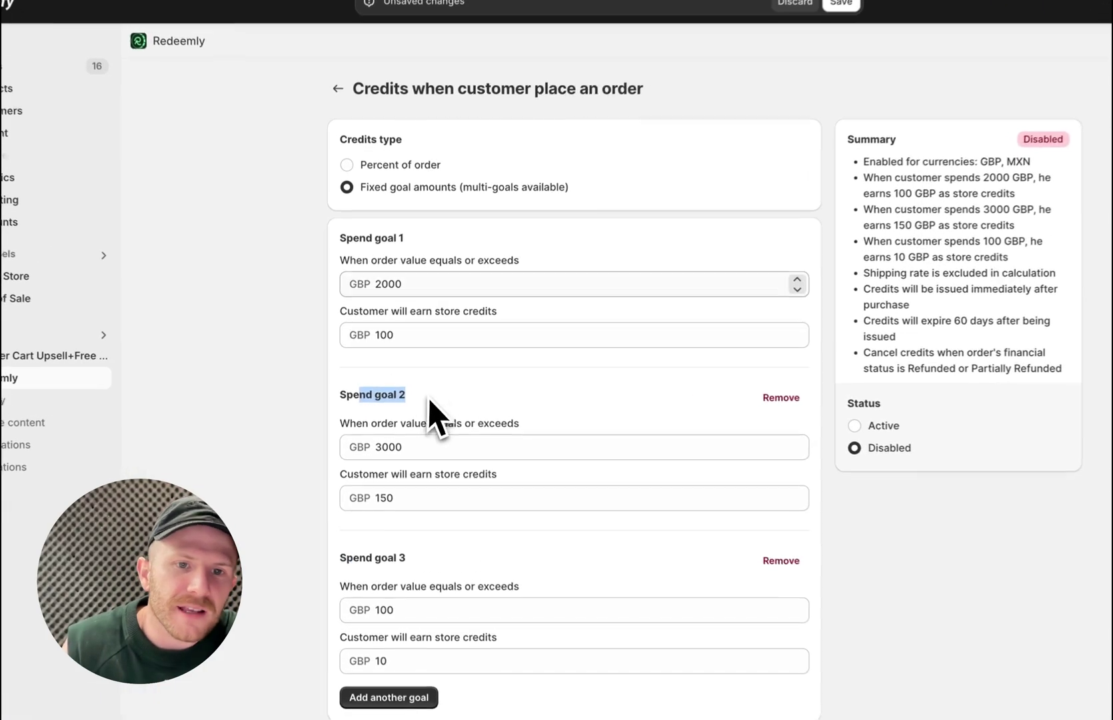
Step: Review the Advanced settings' credit expiry days, leaving them unchanged
{"action": "scroll", "coordinate": [435, 467], "scroll_direction": "down", "scroll_amount": 5}
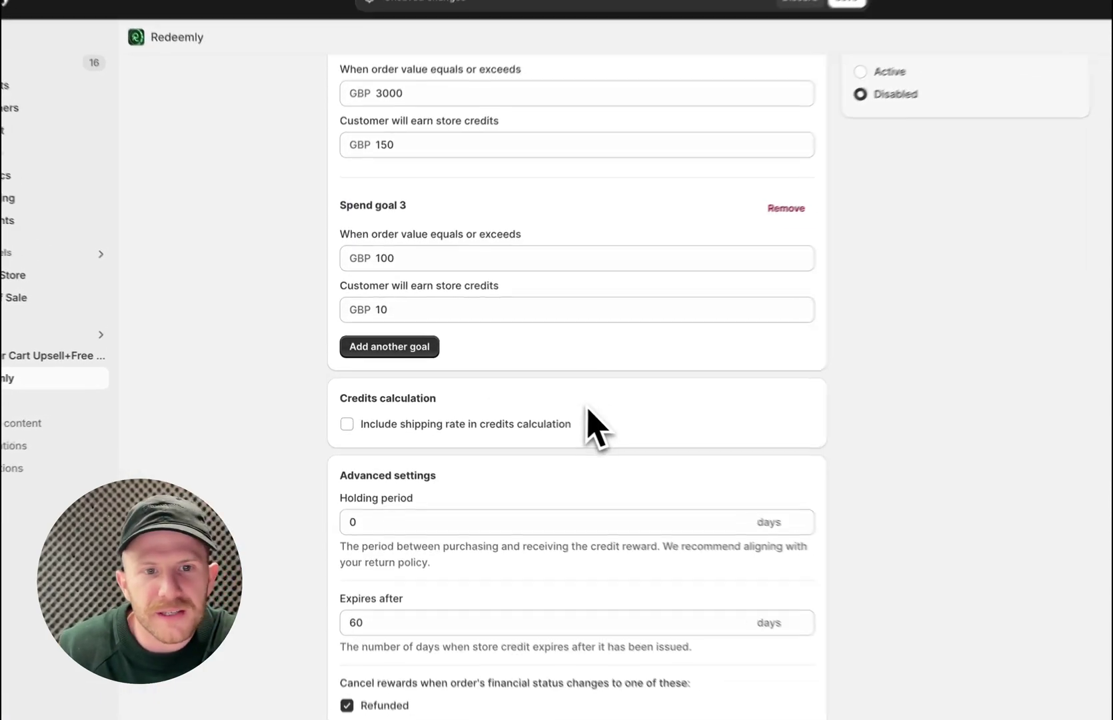
{"action": "left_click", "coordinate": [392, 608]}
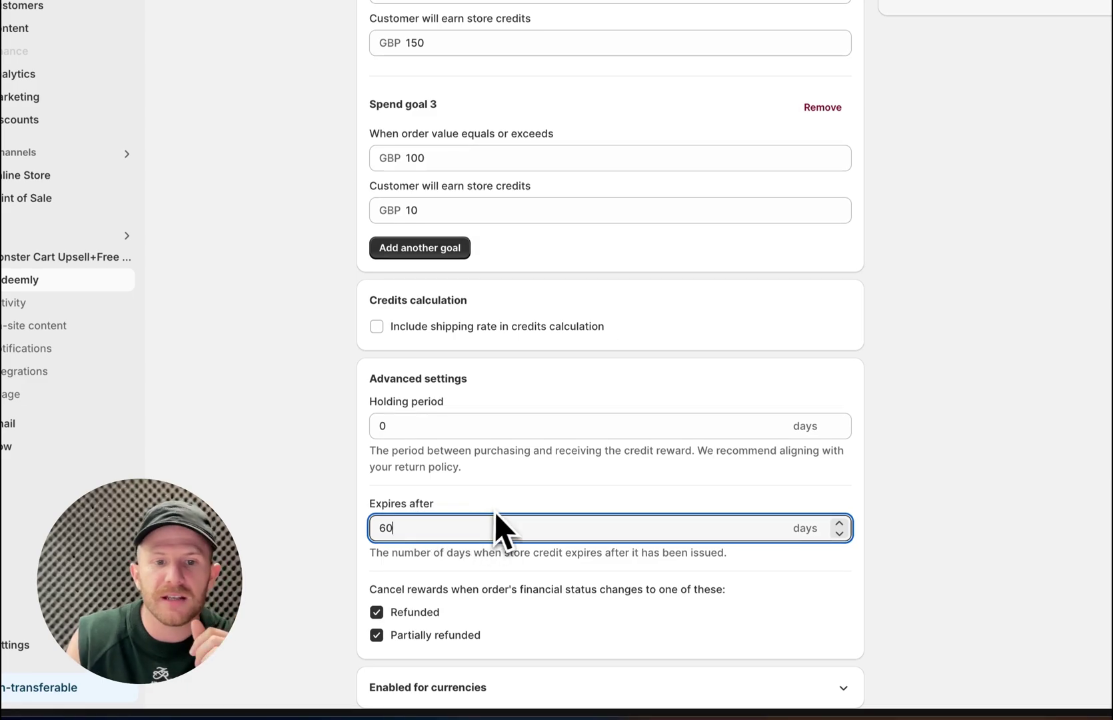
{"action": "left_click", "coordinate": [492, 514]}
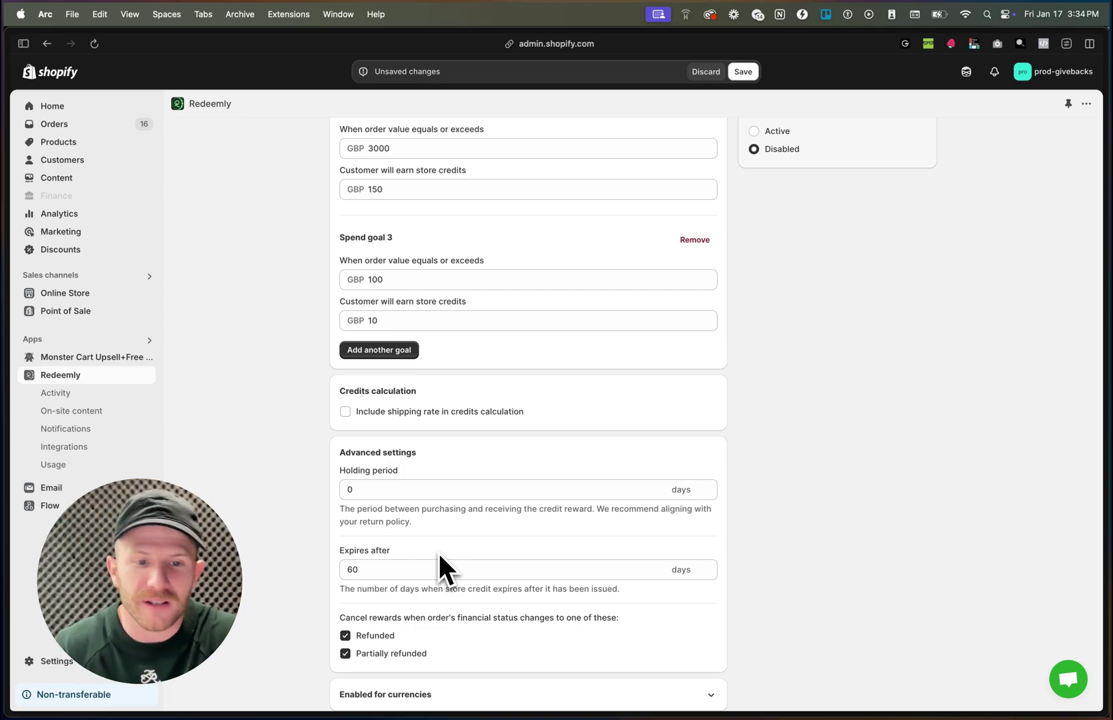
{"action": "left_click_drag", "start_coordinate": [378, 557], "coordinate": [356, 557]}
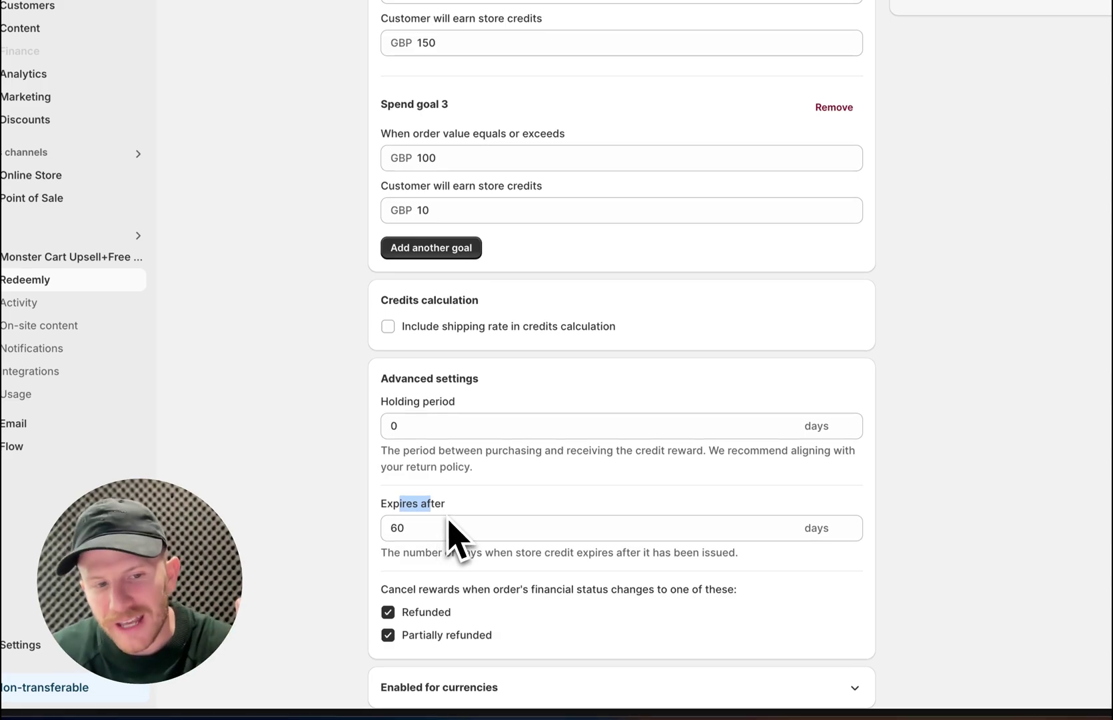
{"action": "scroll", "coordinate": [626, 497], "scroll_direction": "up", "scroll_amount": 5}
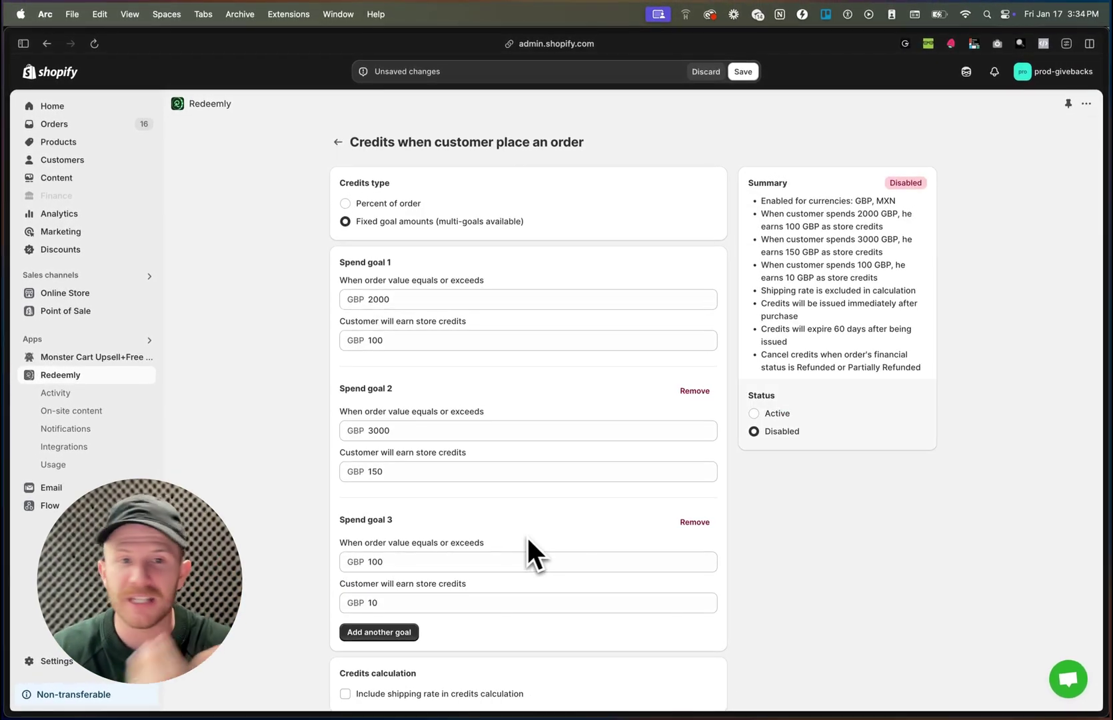
{"action": "scroll", "coordinate": [633, 424], "scroll_direction": "down", "scroll_amount": 5}
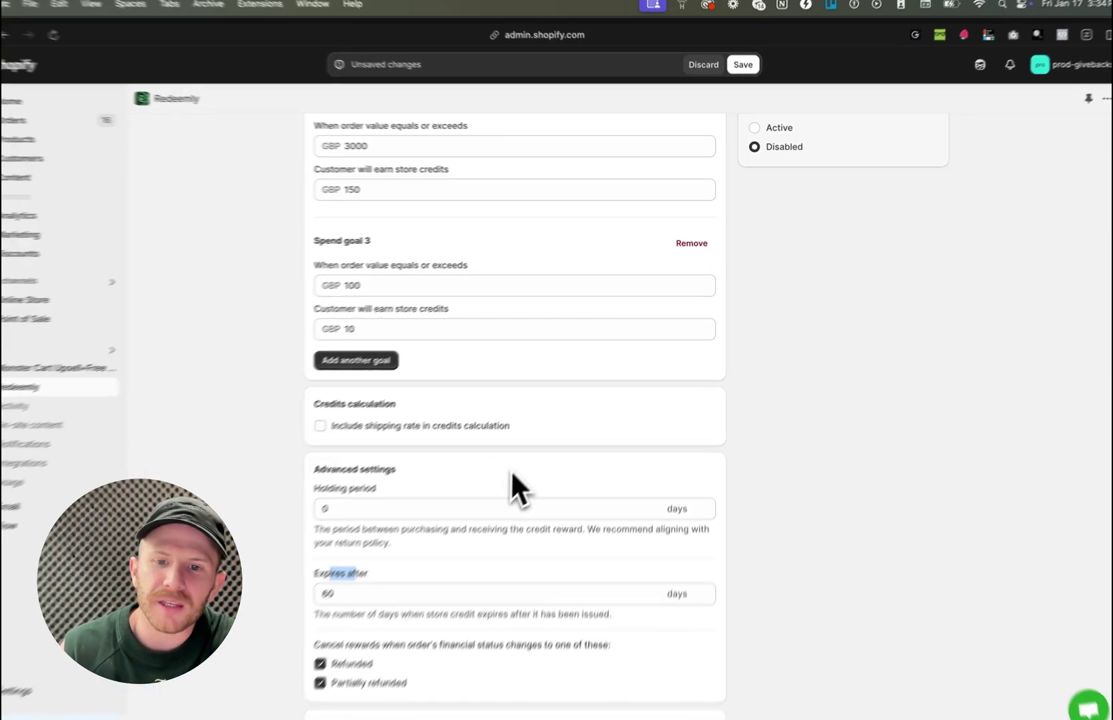
{"action": "scroll", "coordinate": [511, 470], "scroll_direction": "up", "scroll_amount": 10}
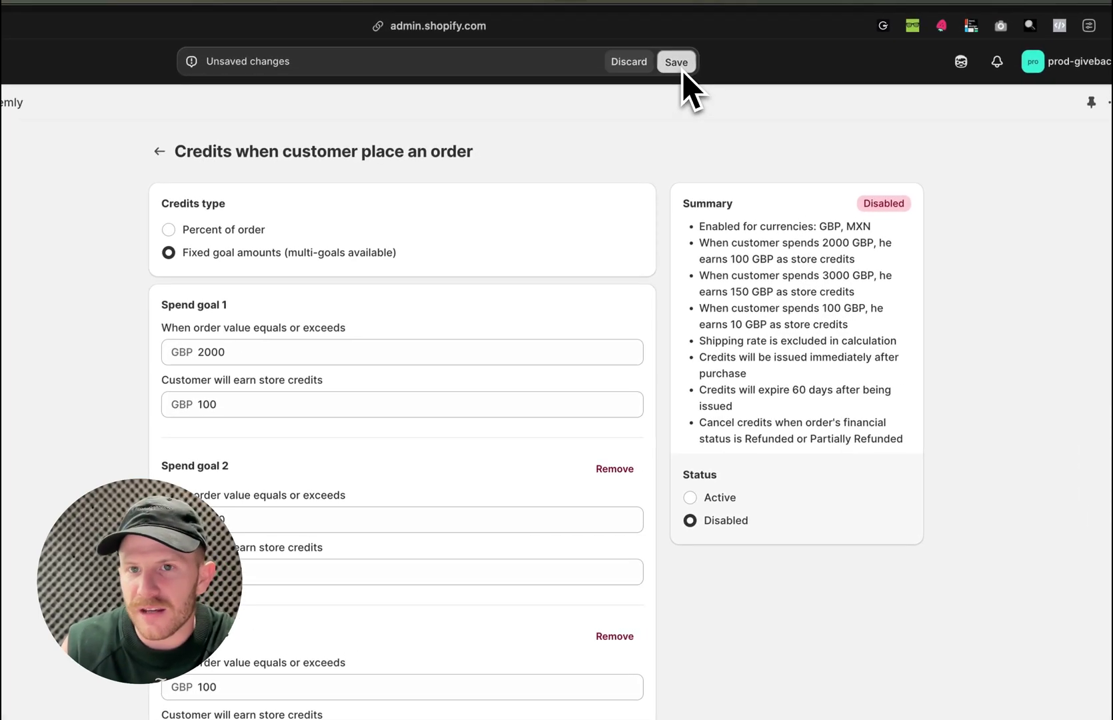
Step: Save the three spend goals, then discard the switch of the rule's status to Active
{"action": "left_click", "coordinate": [681, 68]}
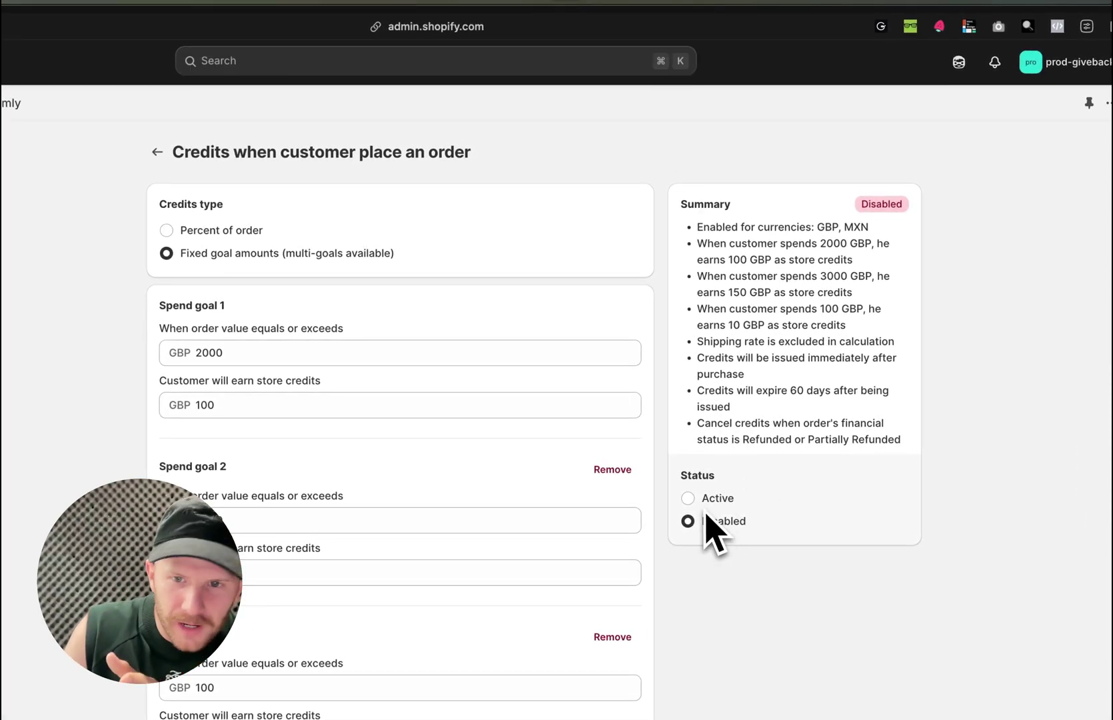
{"action": "left_click", "coordinate": [688, 498]}
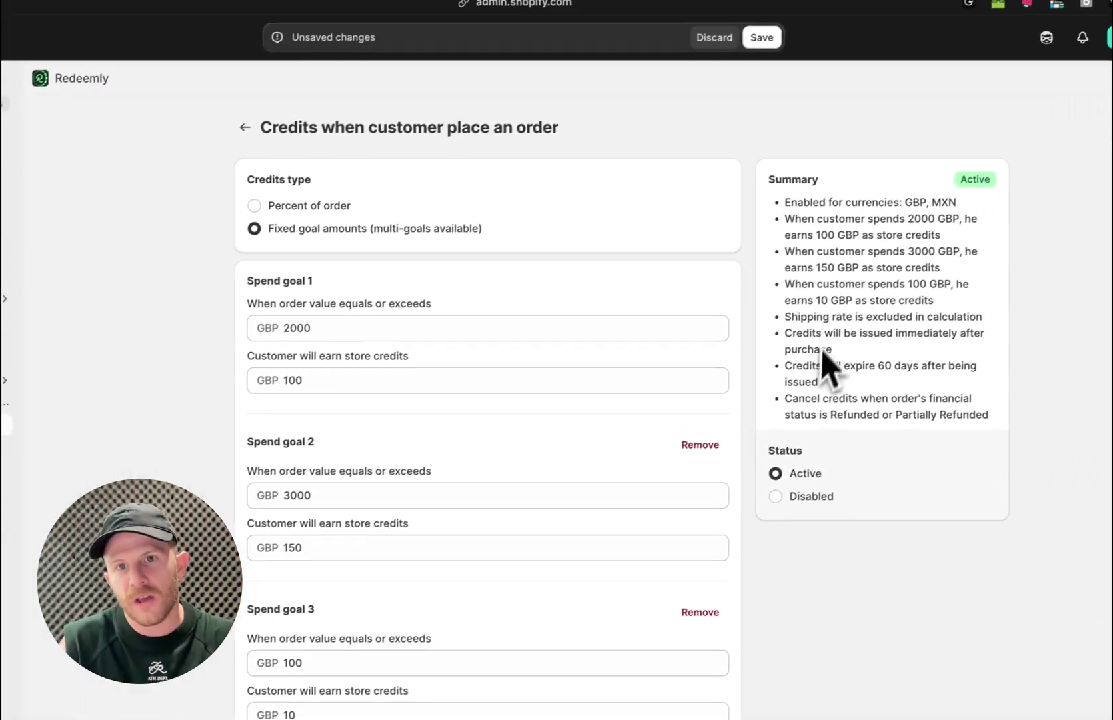
{"action": "left_click", "coordinate": [714, 37]}
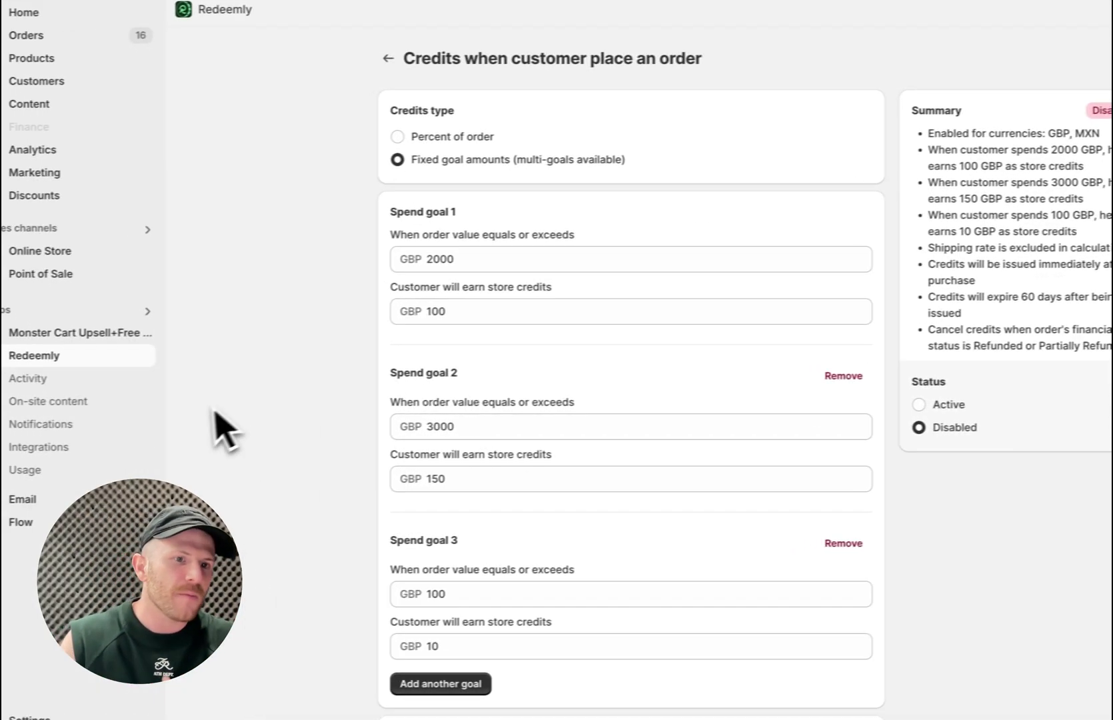
Step: Open On-site content and review the Launcher, cart-page and after-purchase widget descriptions
{"action": "left_click", "coordinate": [86, 401]}
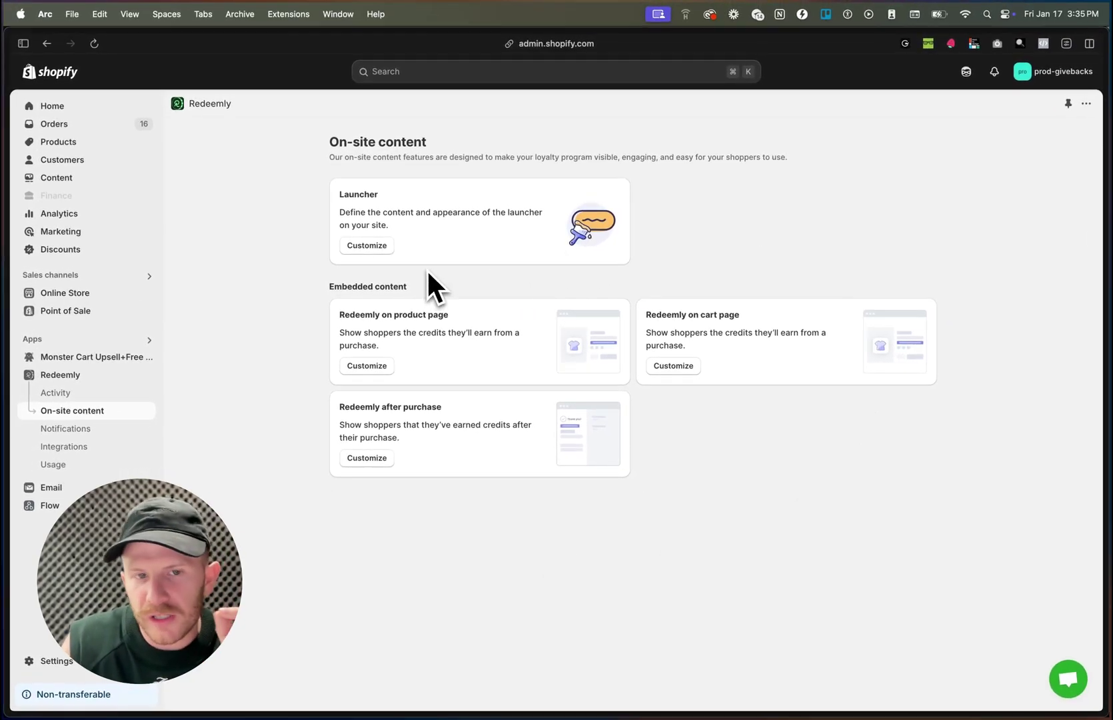
{"action": "left_click_drag", "start_coordinate": [480, 212], "coordinate": [345, 194]}
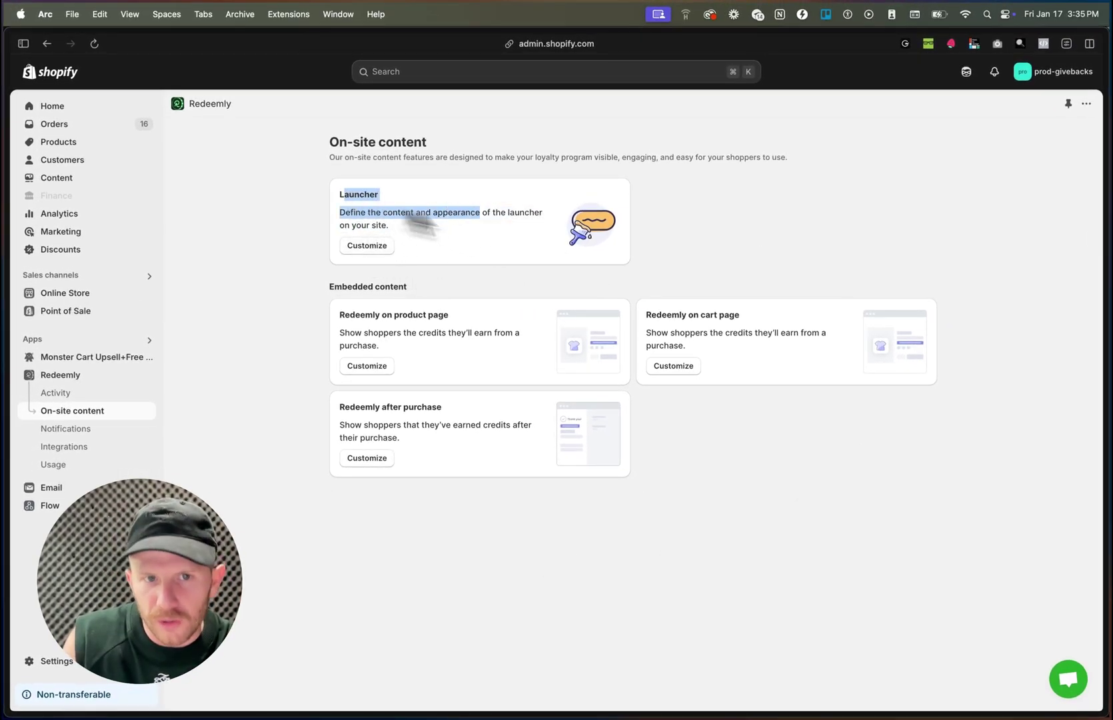
{"action": "left_click", "coordinate": [363, 319]}
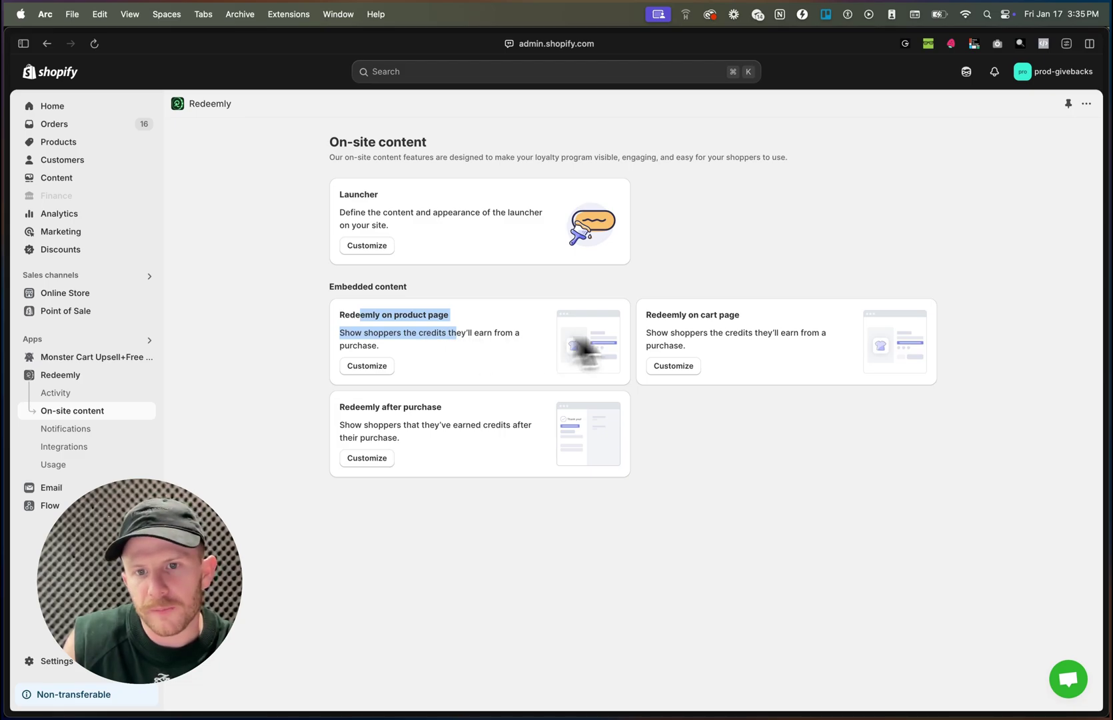
{"action": "left_click_drag", "start_coordinate": [672, 315], "coordinate": [696, 328]}
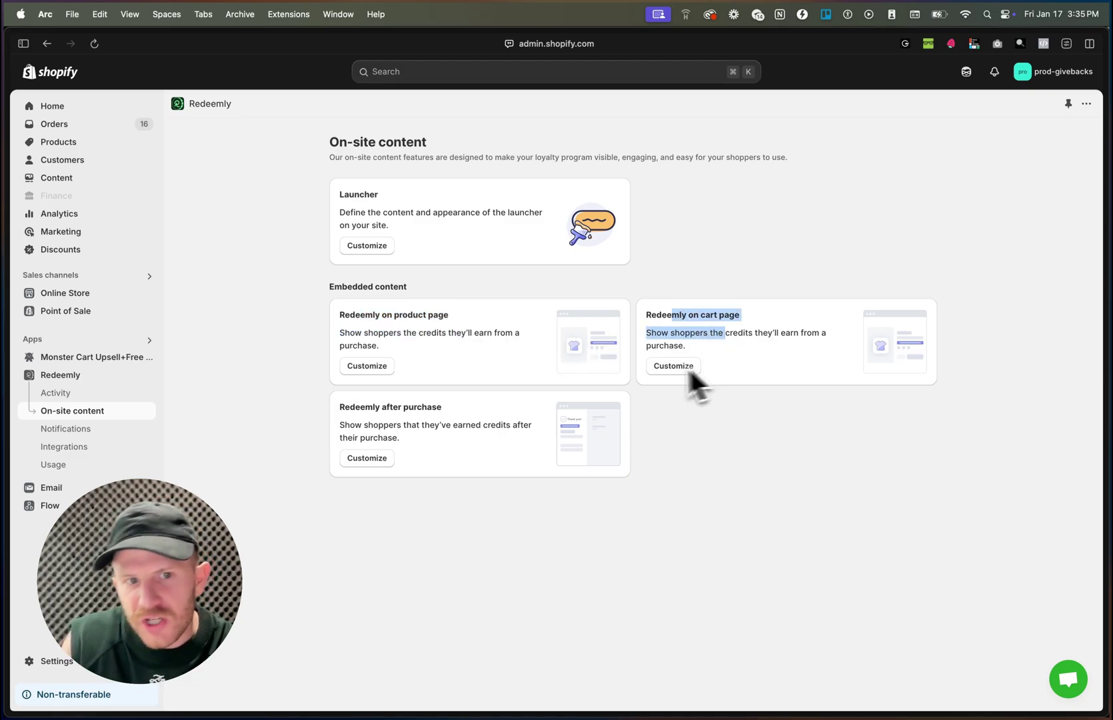
{"action": "left_click_drag", "start_coordinate": [385, 408], "coordinate": [403, 427]}
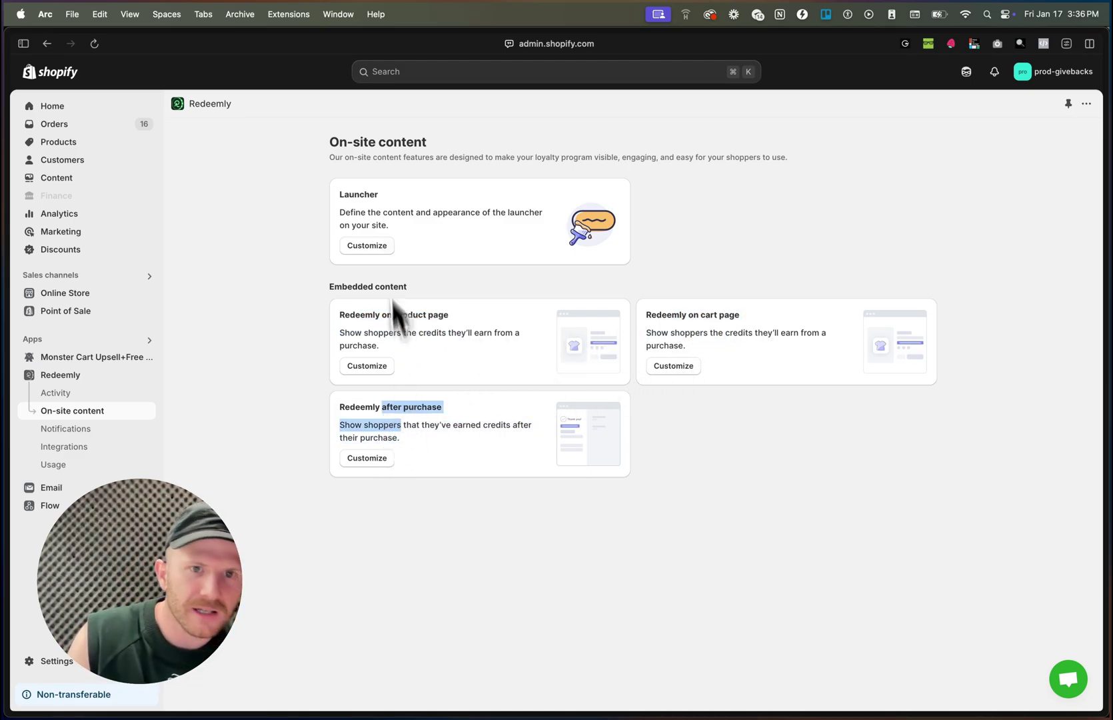
{"action": "left_click_drag", "start_coordinate": [338, 212], "coordinate": [419, 212]}
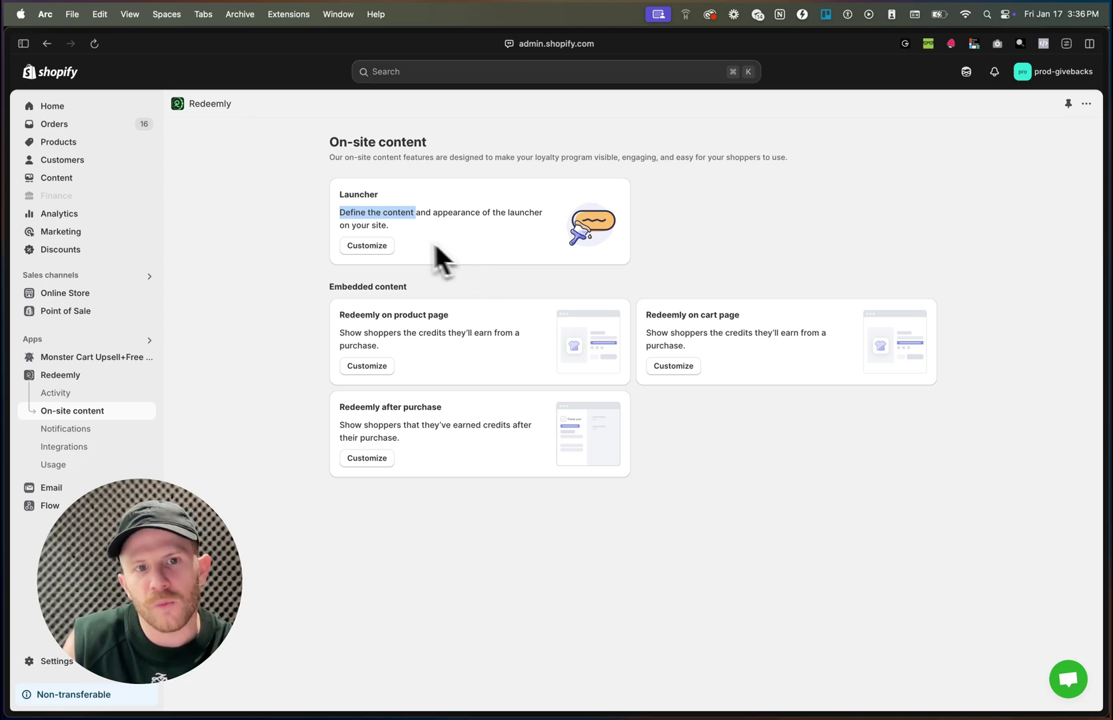
Step: Preview the Launcher's widget panel, then go back to the On-site content overview
{"action": "left_click", "coordinate": [367, 246]}
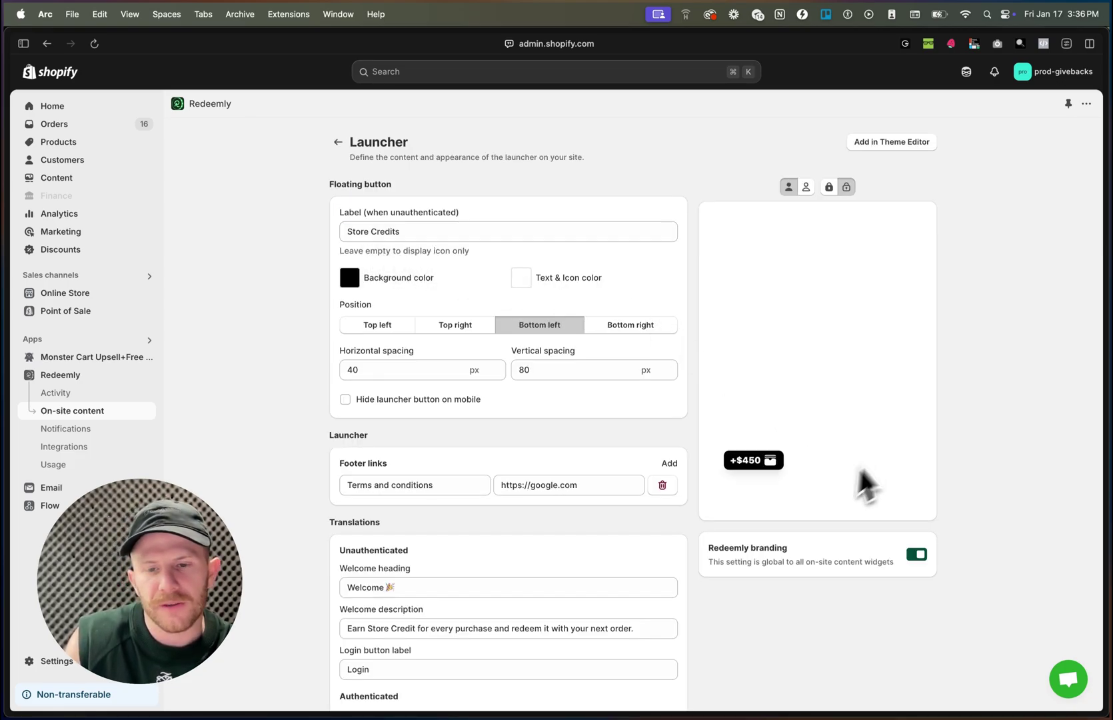
{"action": "left_click", "coordinate": [760, 469]}
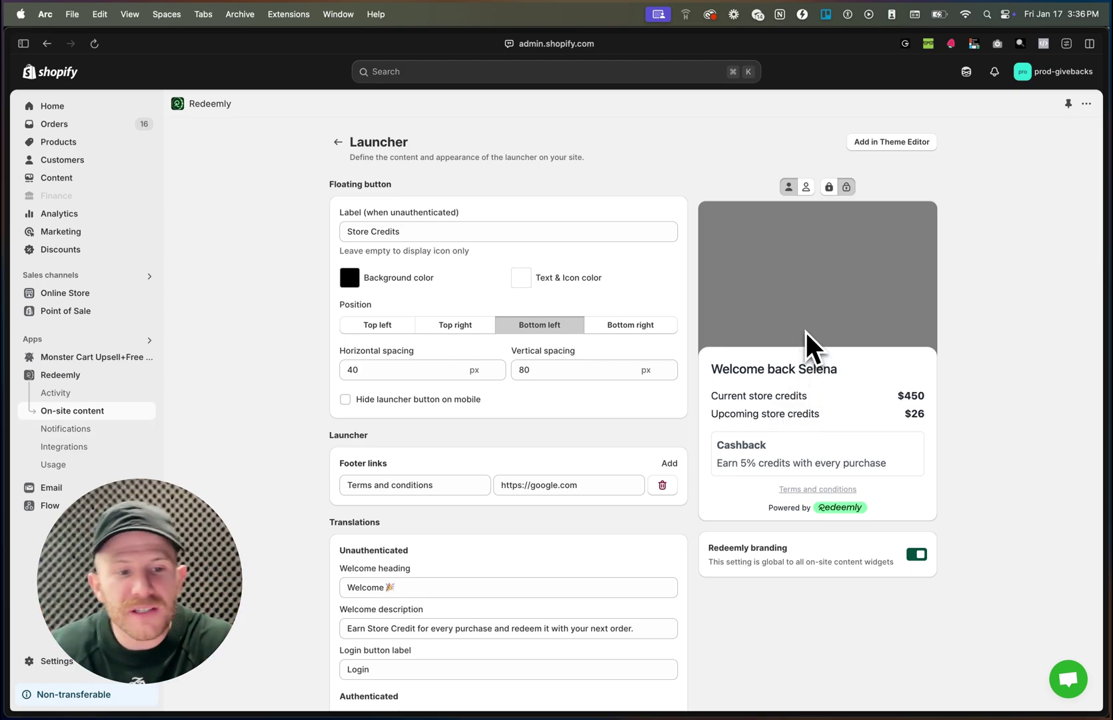
{"action": "left_click", "coordinate": [813, 314]}
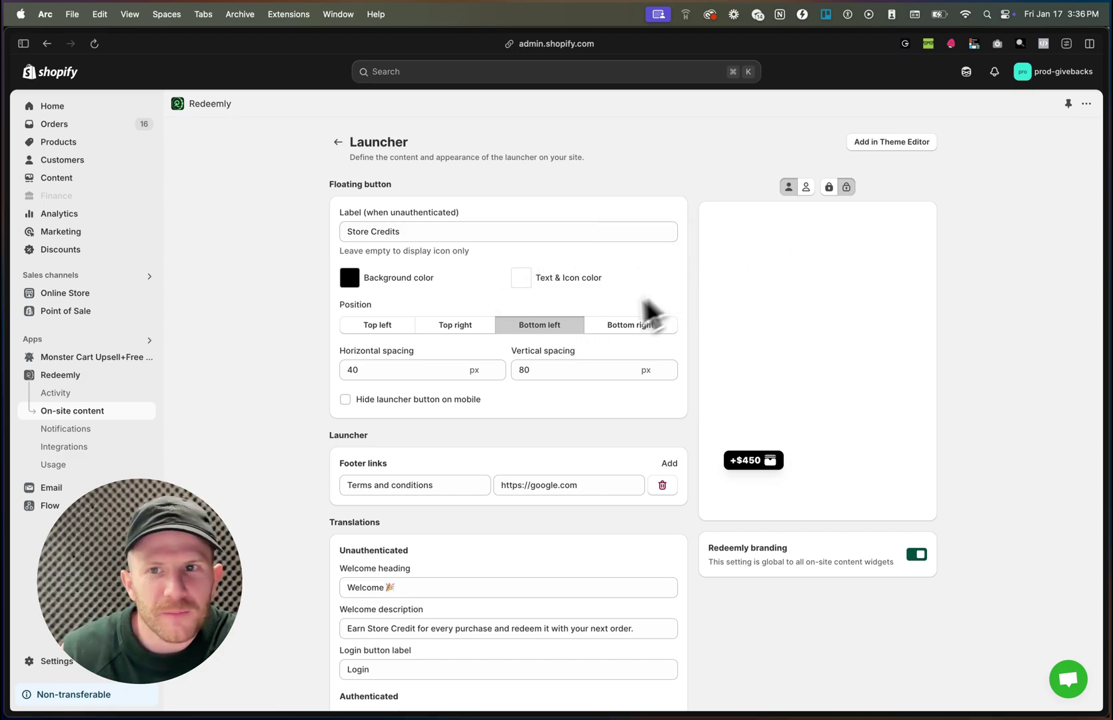
{"action": "scroll", "coordinate": [604, 261], "scroll_direction": "down", "scroll_amount": 5}
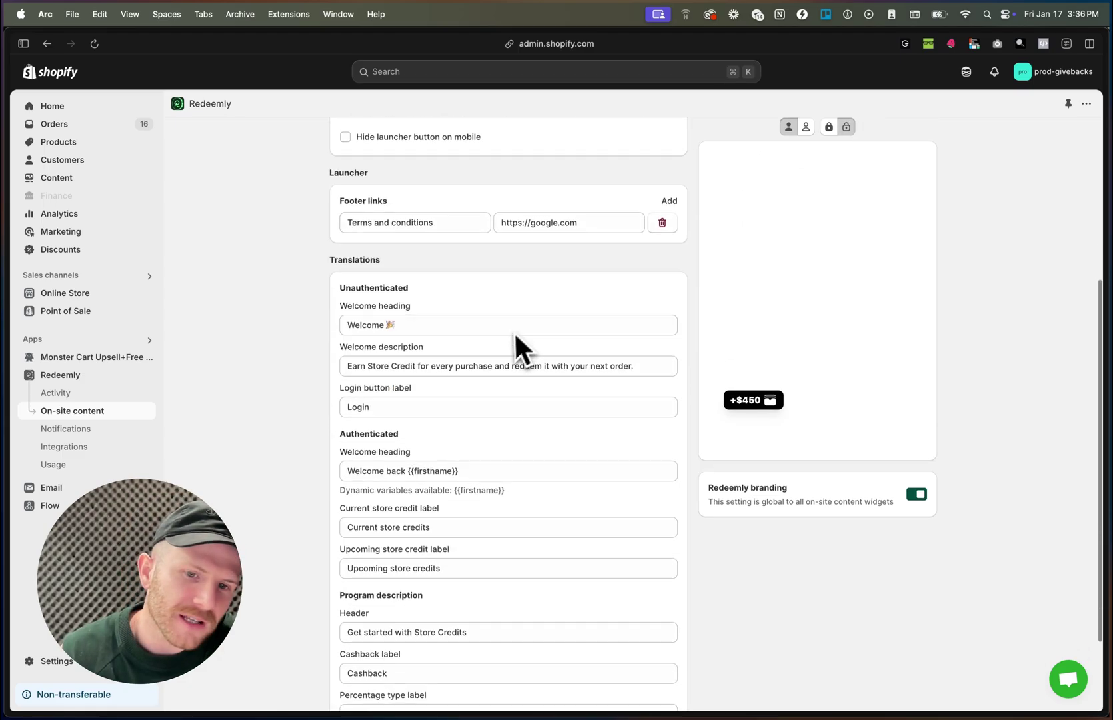
{"action": "scroll", "coordinate": [512, 341], "scroll_direction": "up", "scroll_amount": 5}
{"action": "left_click", "coordinate": [337, 142]}
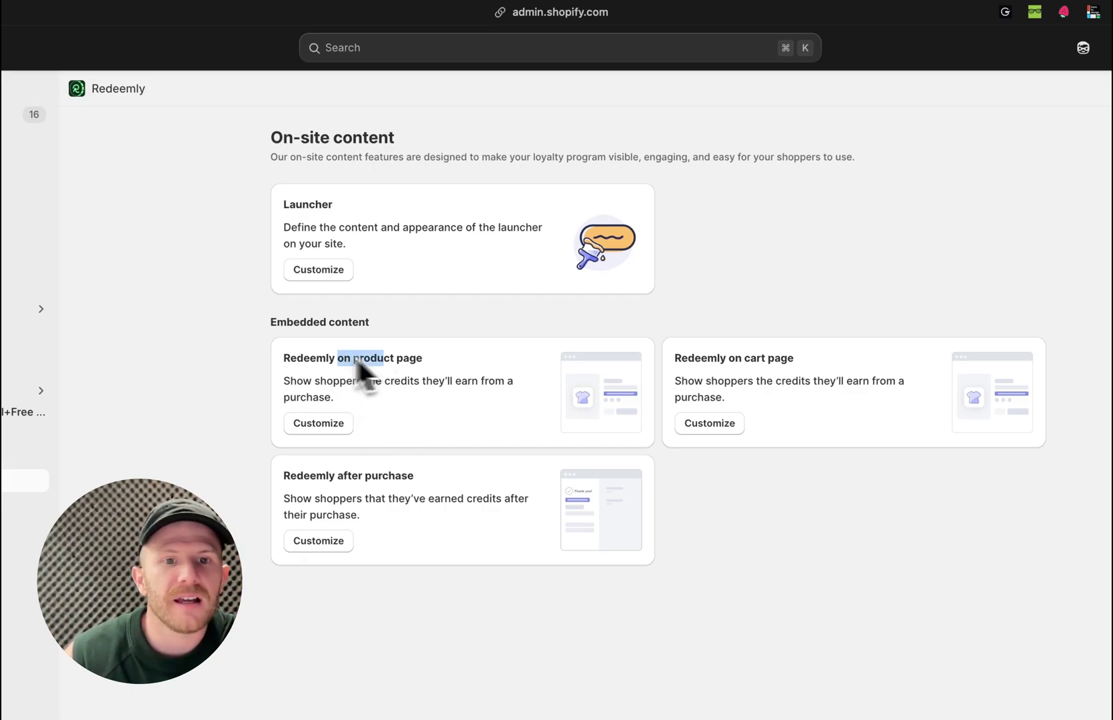
Step: Review the product-page widget's earn-credits preview and return to the overview
{"action": "left_click", "coordinate": [327, 425]}
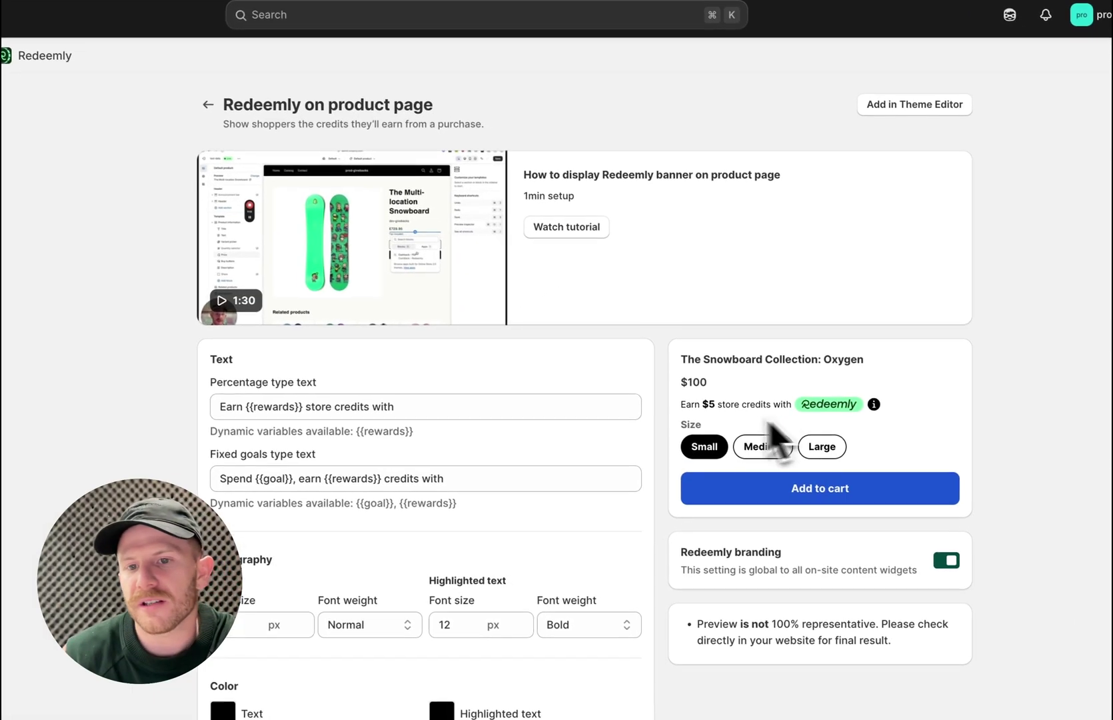
{"action": "left_click_drag", "start_coordinate": [703, 404], "coordinate": [860, 407]}
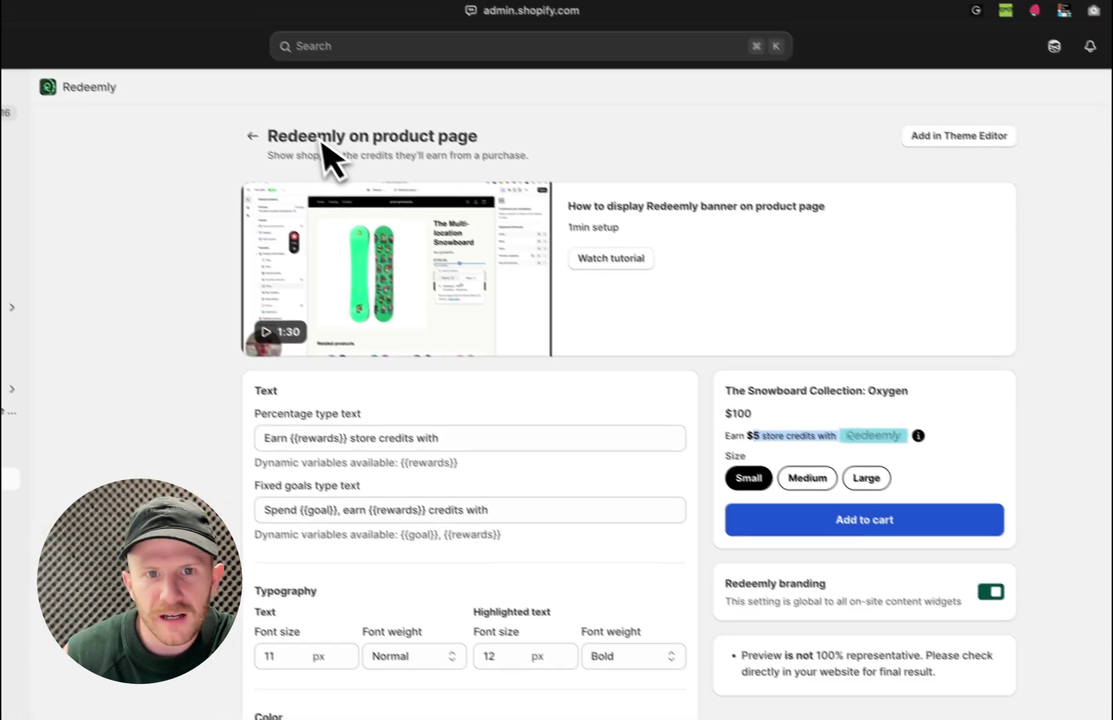
{"action": "left_click", "coordinate": [252, 135]}
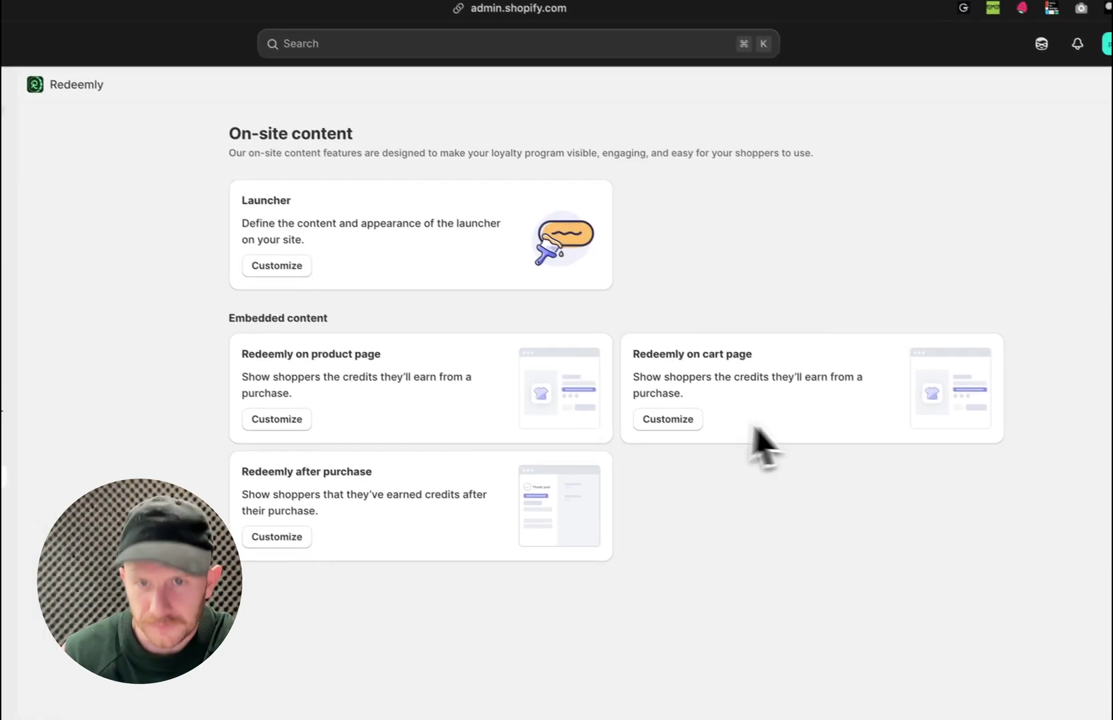
Step: Scroll through the Redeemly on cart page settings, then return to On-site content
{"action": "left_click", "coordinate": [668, 418]}
{"action": "scroll", "coordinate": [556, 376], "scroll_direction": "down", "scroll_amount": 1}
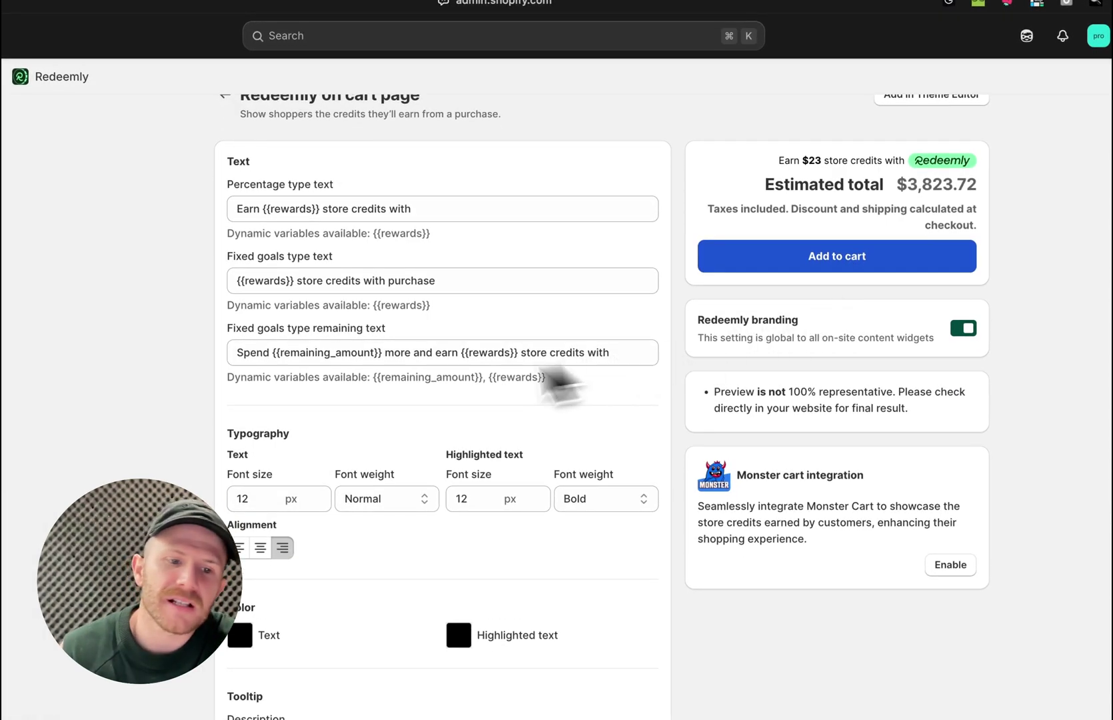
{"action": "scroll", "coordinate": [573, 304], "scroll_direction": "up", "scroll_amount": 1}
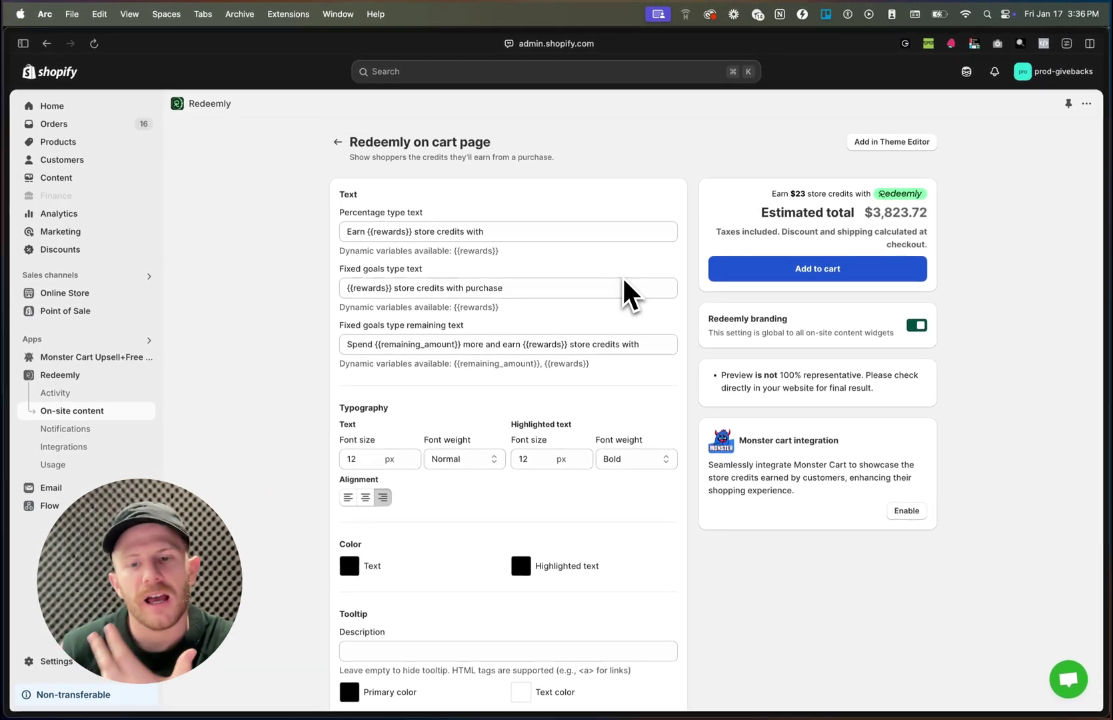
{"action": "scroll", "coordinate": [634, 300], "scroll_direction": "down", "scroll_amount": 2}
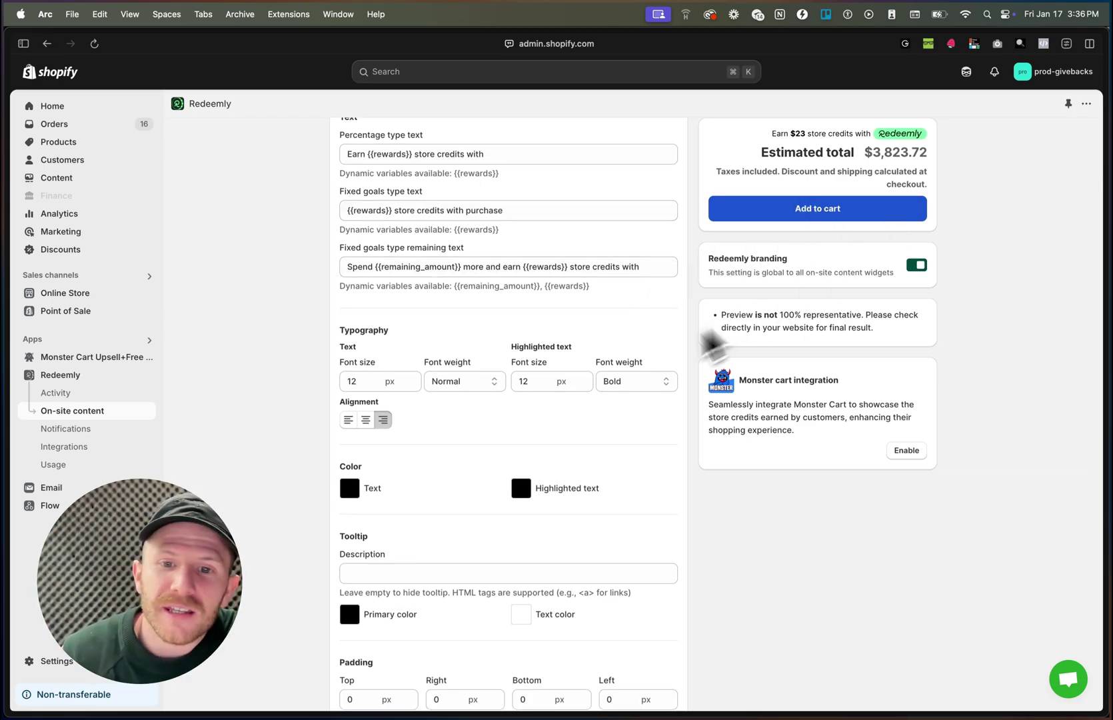
{"action": "scroll", "coordinate": [694, 364], "scroll_direction": "down", "scroll_amount": 1}
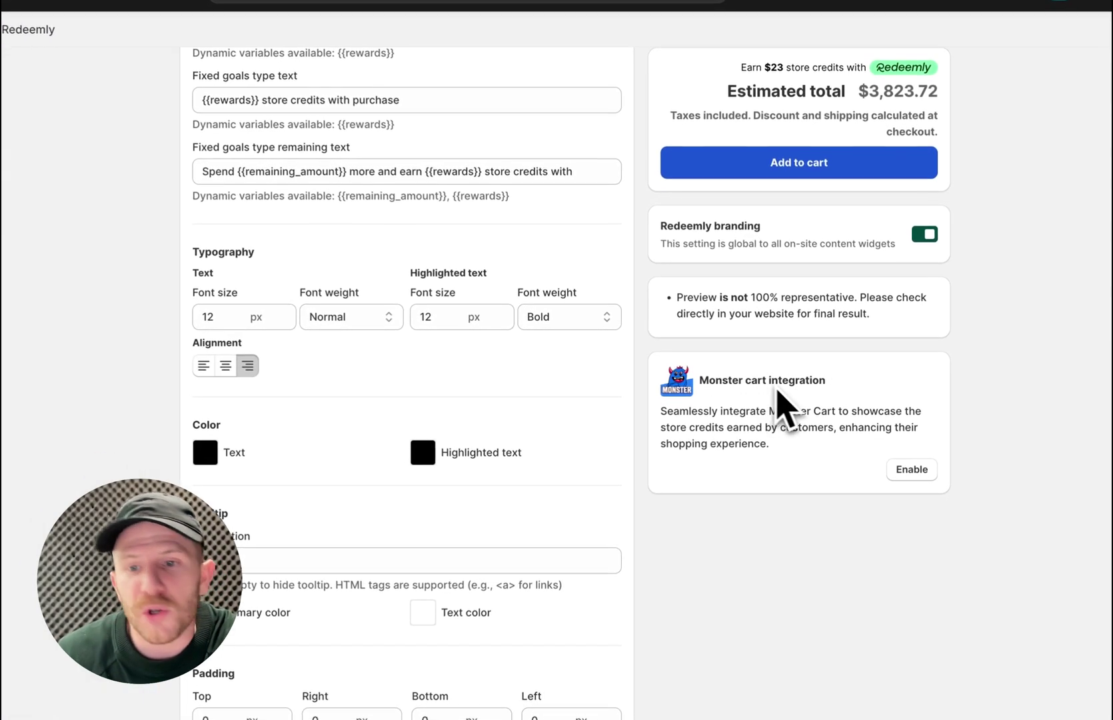
{"action": "left_click_drag", "start_coordinate": [752, 381], "coordinate": [807, 381]}
{"action": "scroll", "coordinate": [557, 372], "scroll_direction": "up", "scroll_amount": 2}
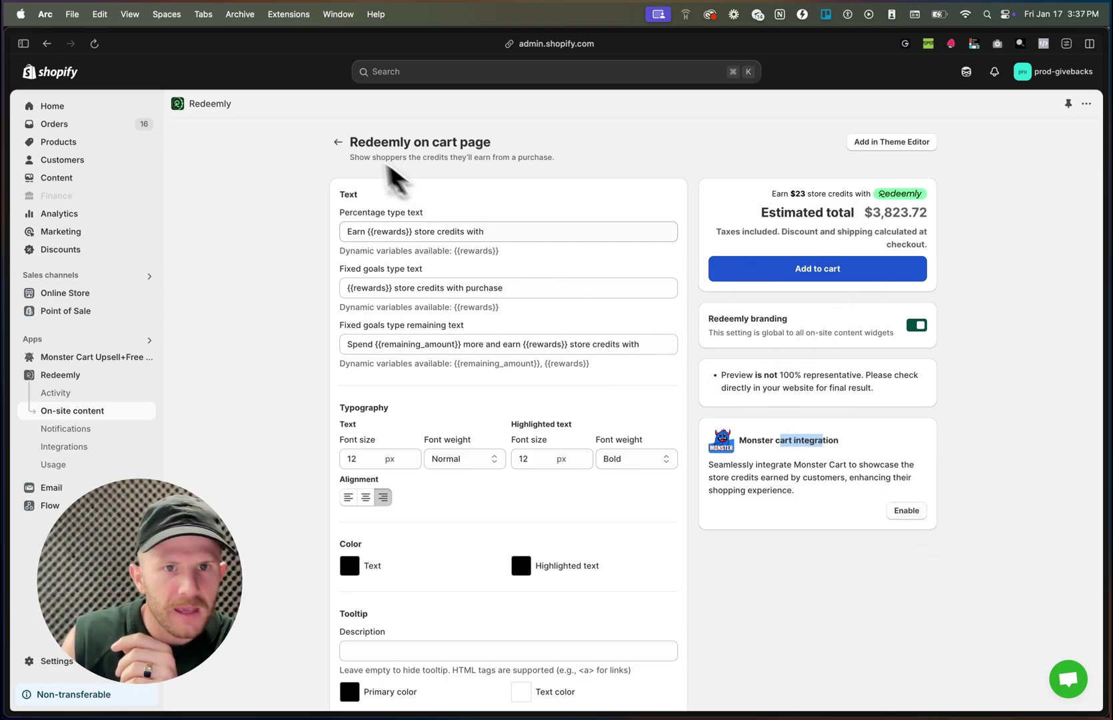
{"action": "left_click", "coordinate": [338, 142]}
{"action": "left_click_drag", "start_coordinate": [350, 407], "coordinate": [422, 430]}
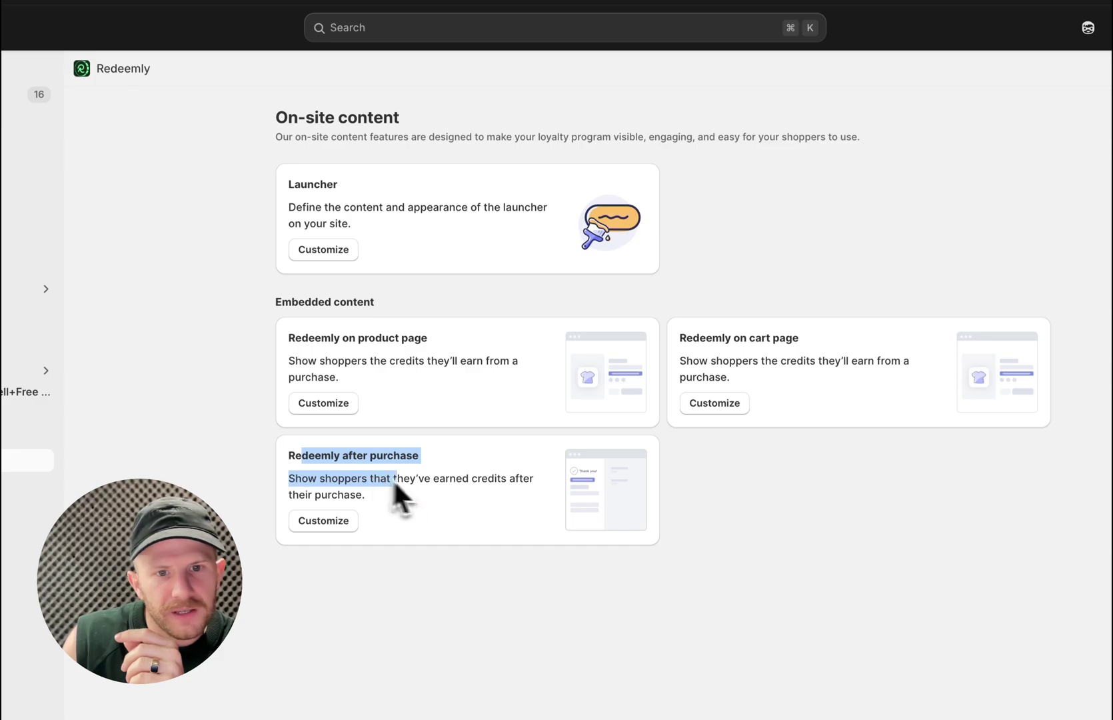
{"action": "left_click_drag", "start_coordinate": [289, 479], "coordinate": [450, 479]}
{"action": "left_click", "coordinate": [319, 521]}
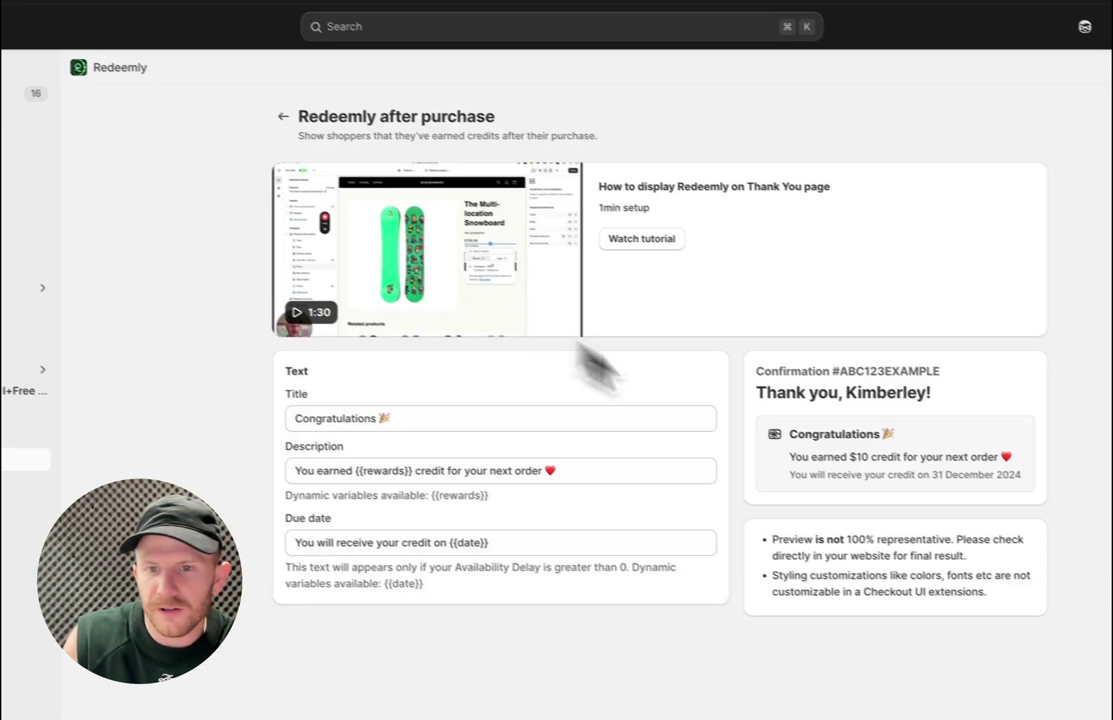
{"action": "left_click_drag", "start_coordinate": [984, 475], "coordinate": [824, 434]}
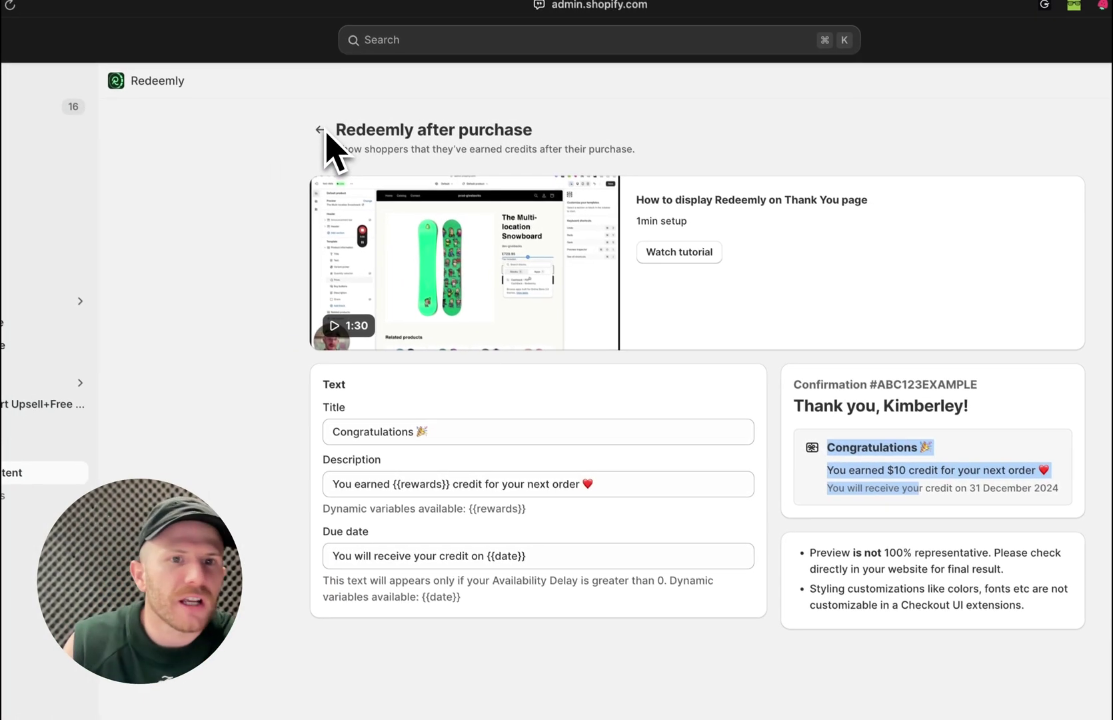
{"action": "left_click", "coordinate": [209, 92]}
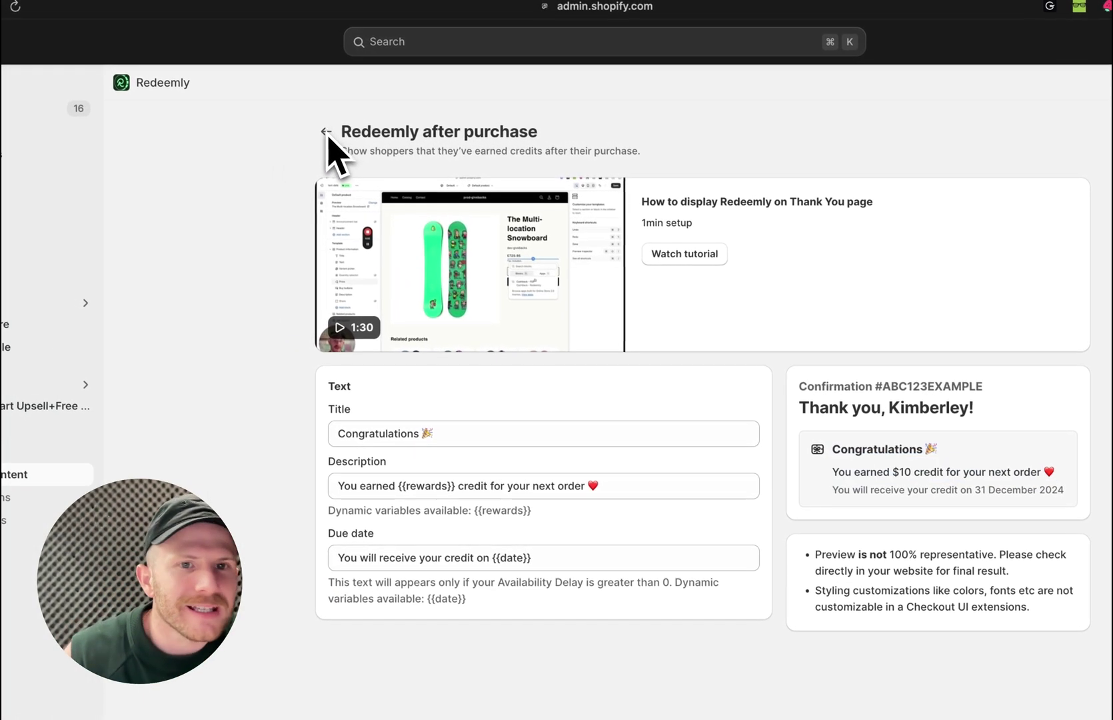
{"action": "left_click", "coordinate": [326, 137]}
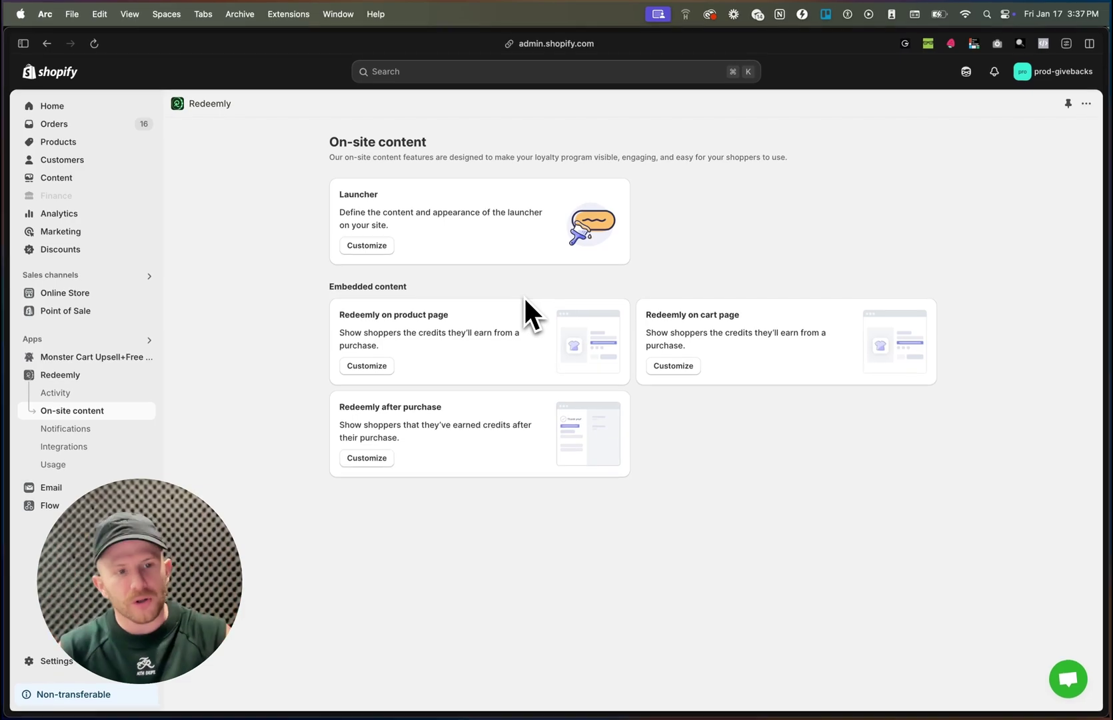
Step: Open Redeemly Notifications and look at the Rewarded credits email
{"action": "left_click", "coordinate": [80, 430]}
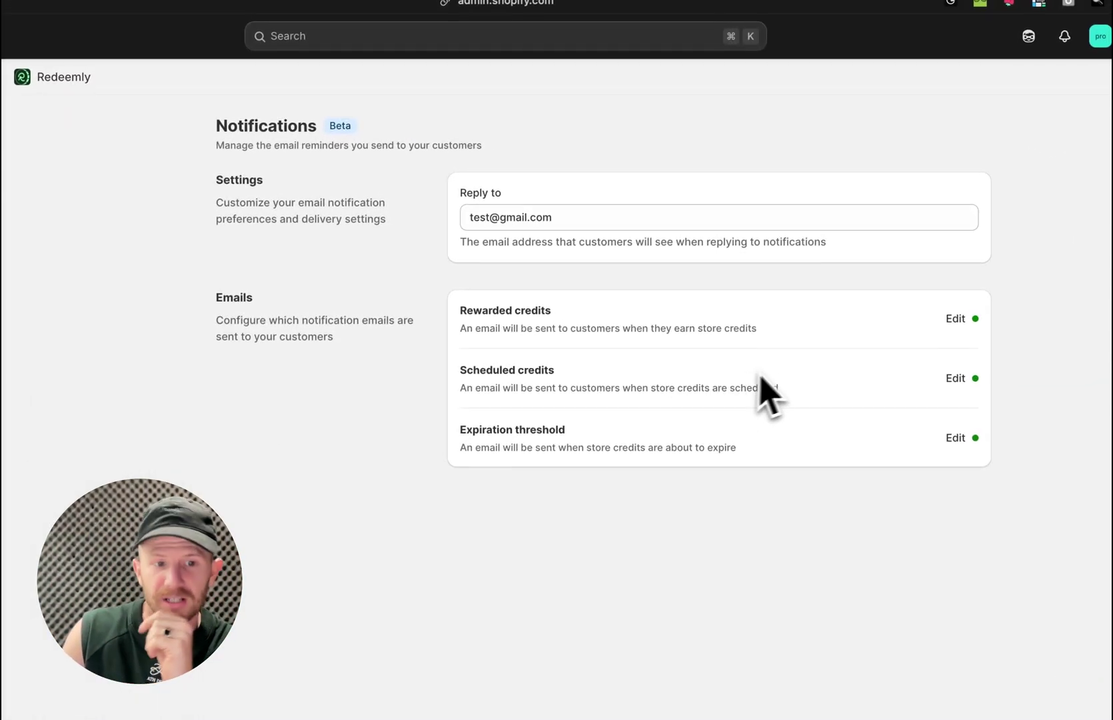
{"action": "left_click_drag", "start_coordinate": [485, 311], "coordinate": [547, 312]}
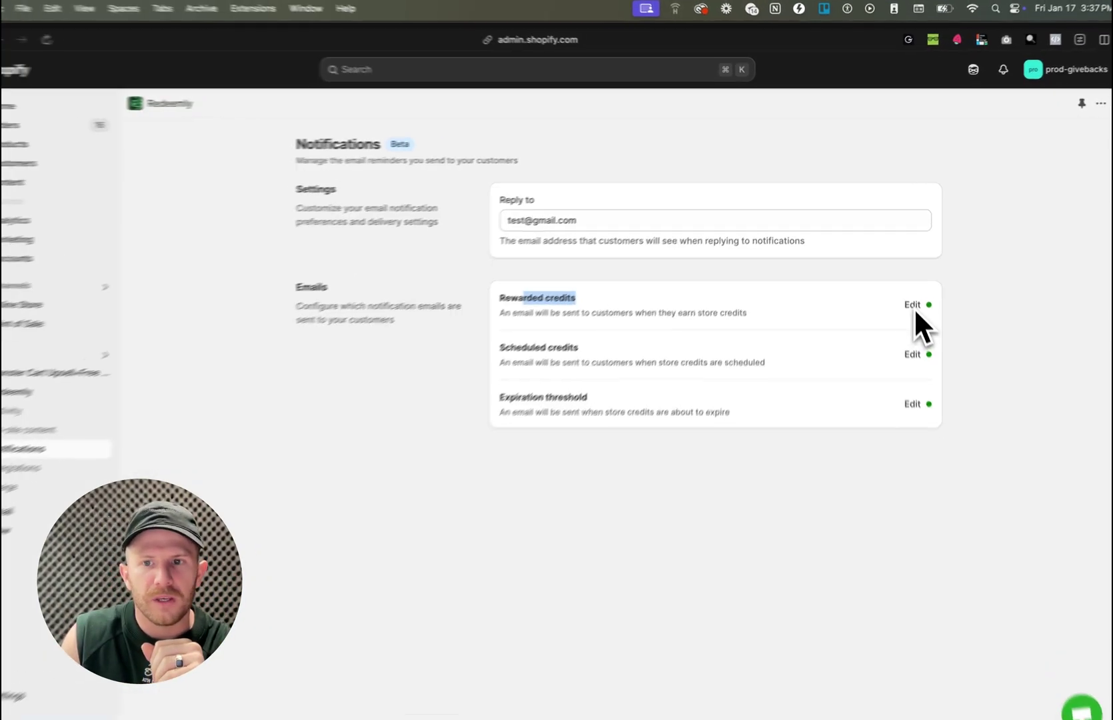
{"action": "left_click", "coordinate": [914, 308]}
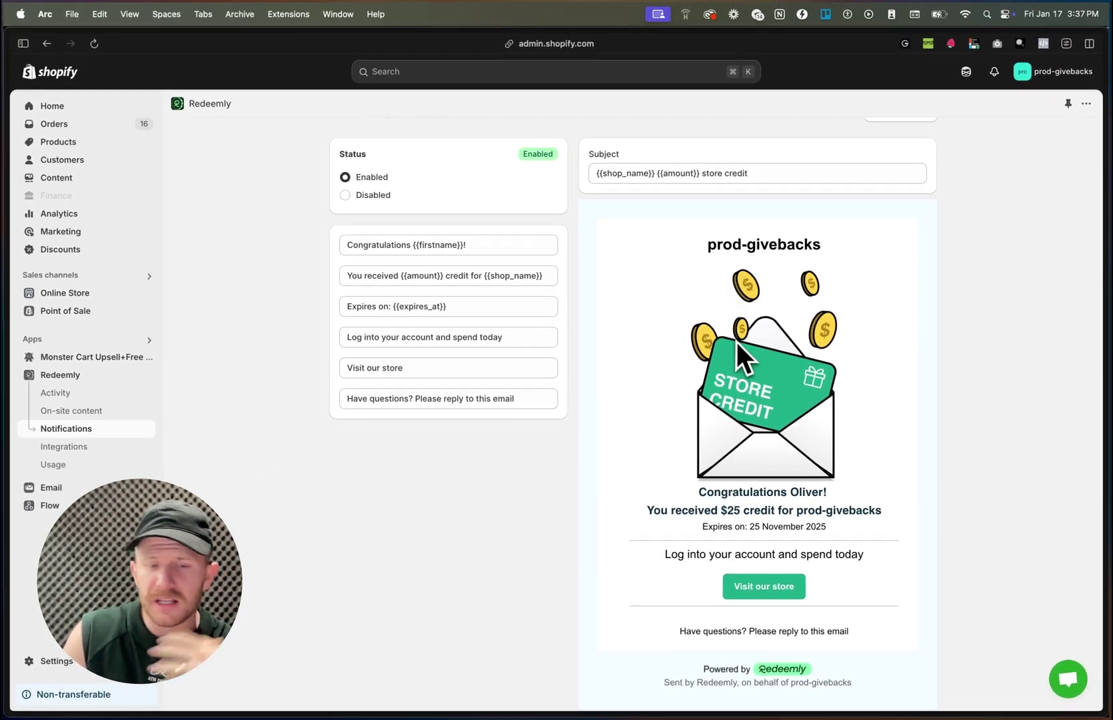
{"action": "scroll", "coordinate": [600, 297], "scroll_direction": "up", "scroll_amount": 2}
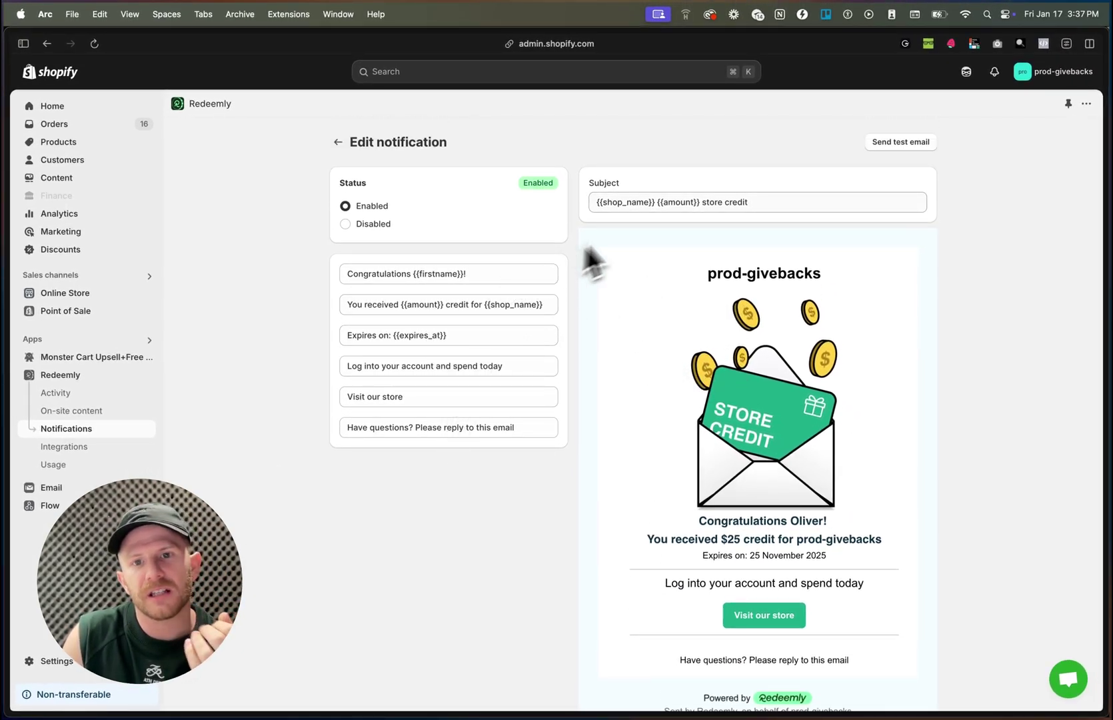
{"action": "double_click", "coordinate": [671, 204]}
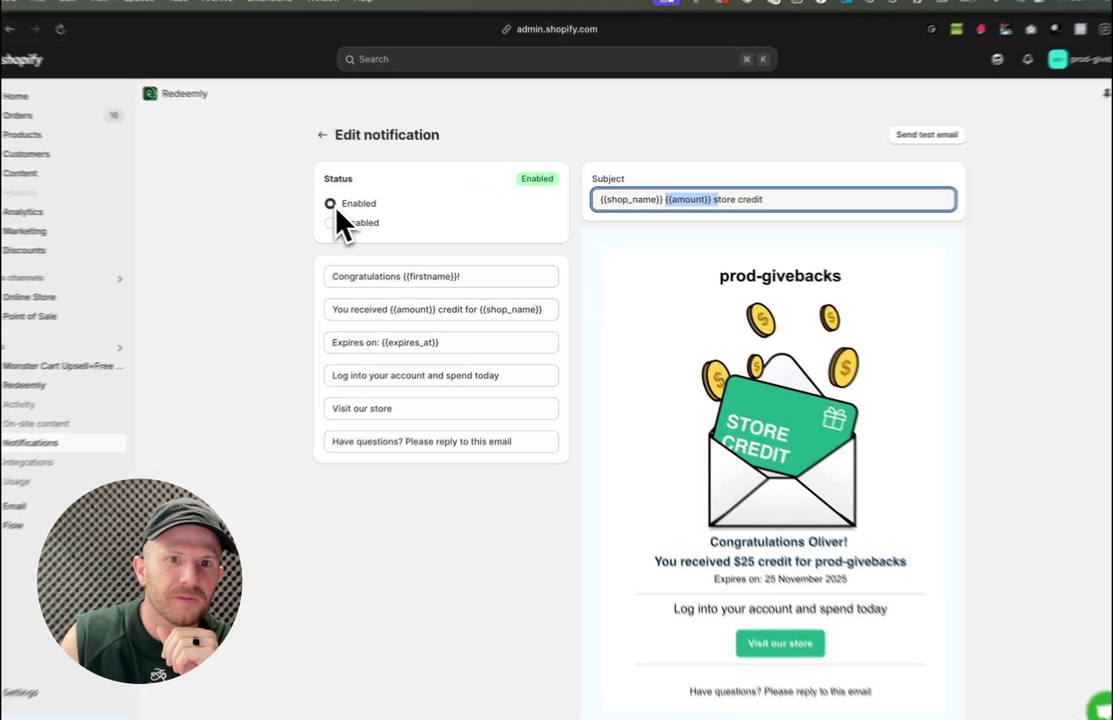
{"action": "left_click", "coordinate": [322, 134]}
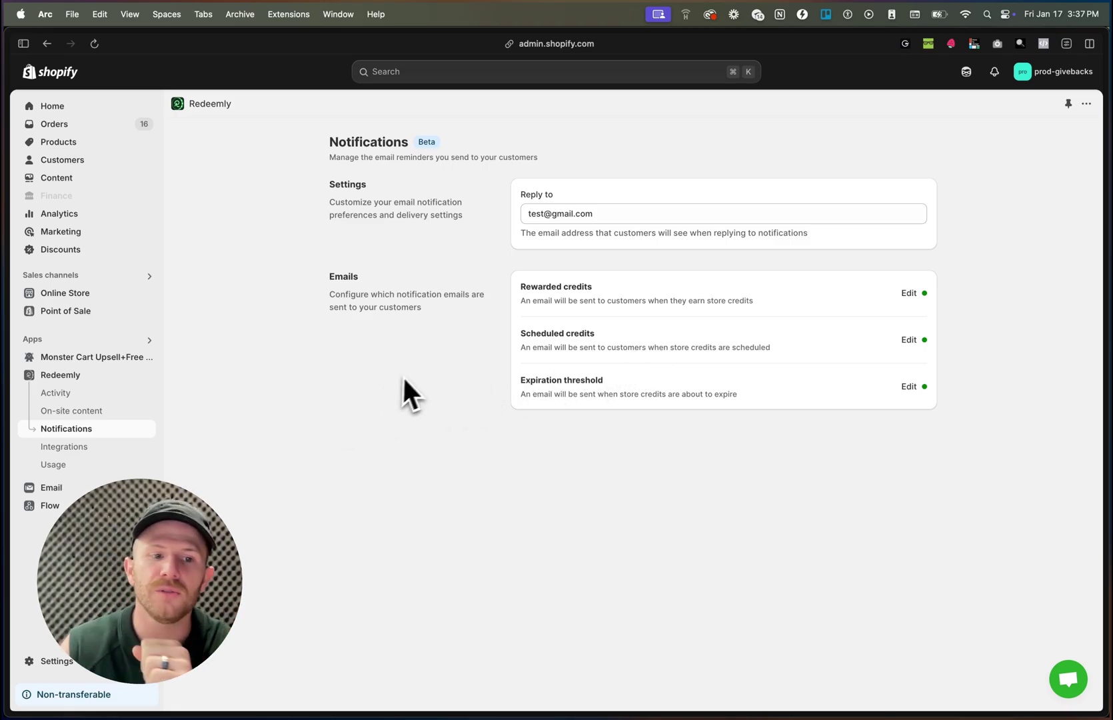
{"action": "left_click", "coordinate": [73, 447]}
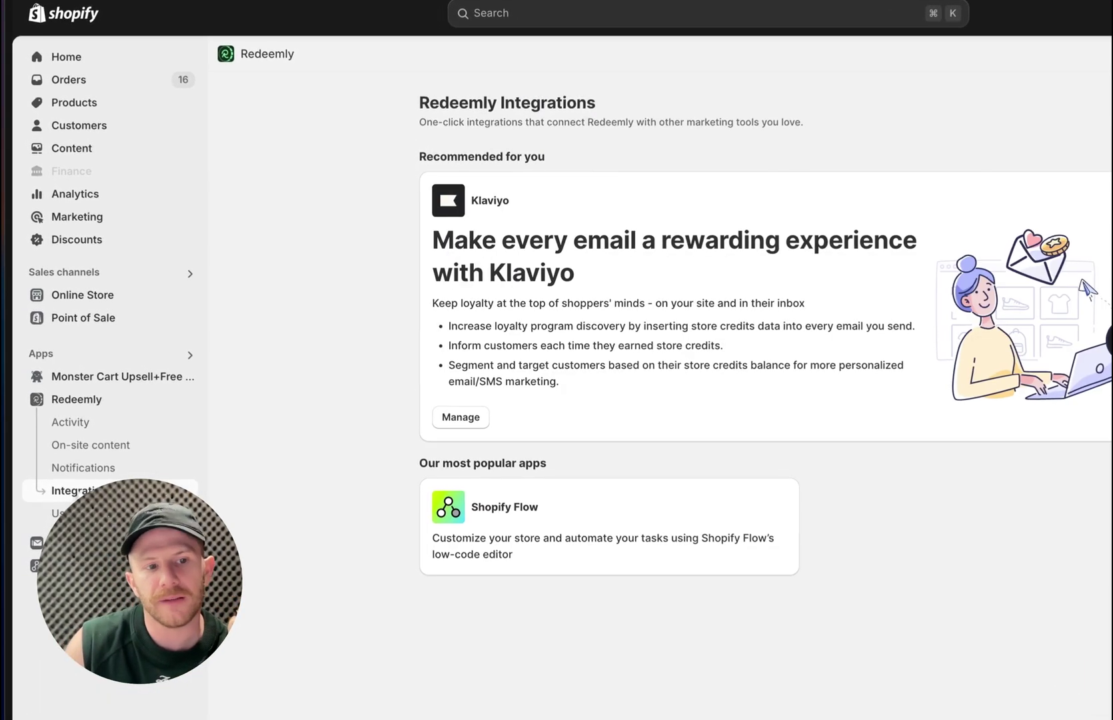
{"action": "left_click", "coordinate": [471, 420]}
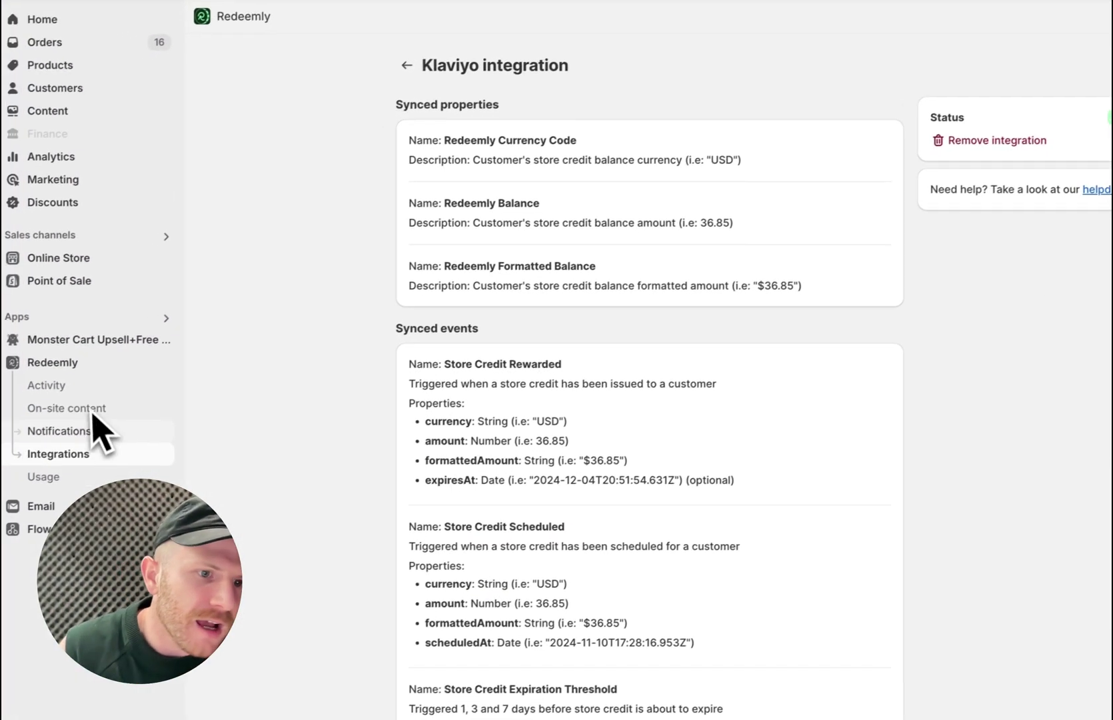
{"action": "left_click", "coordinate": [100, 430]}
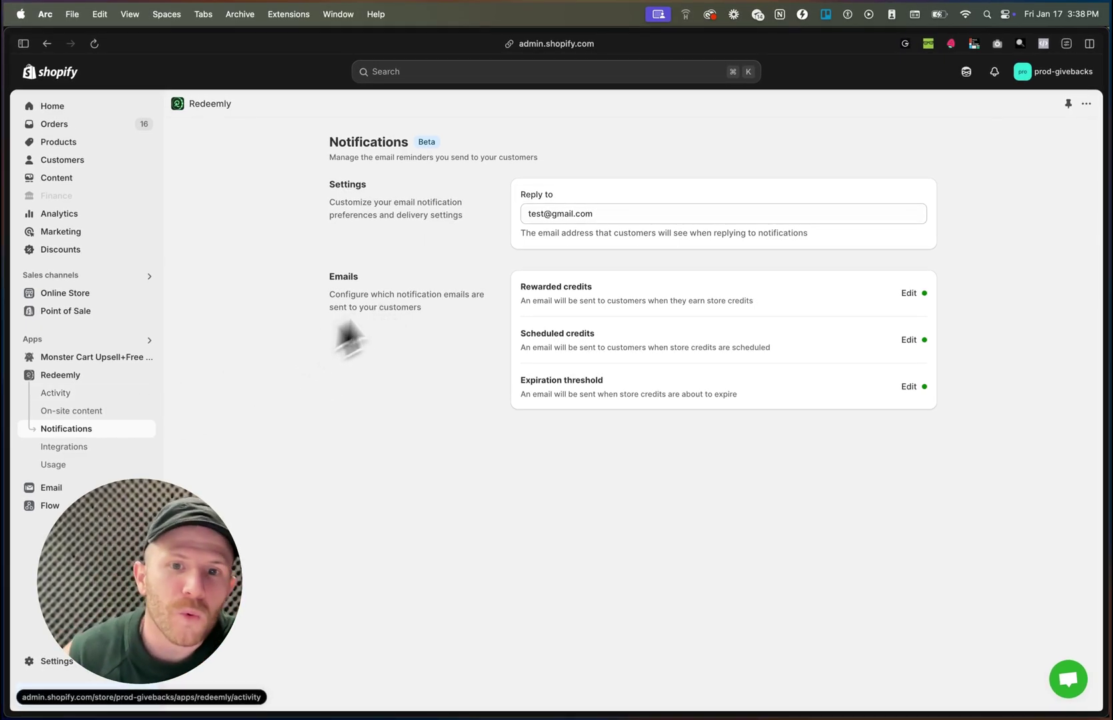
Step: Navigate through On-site content and the activity feed back to Redeemly's welcome overview
{"action": "left_click", "coordinate": [121, 412]}
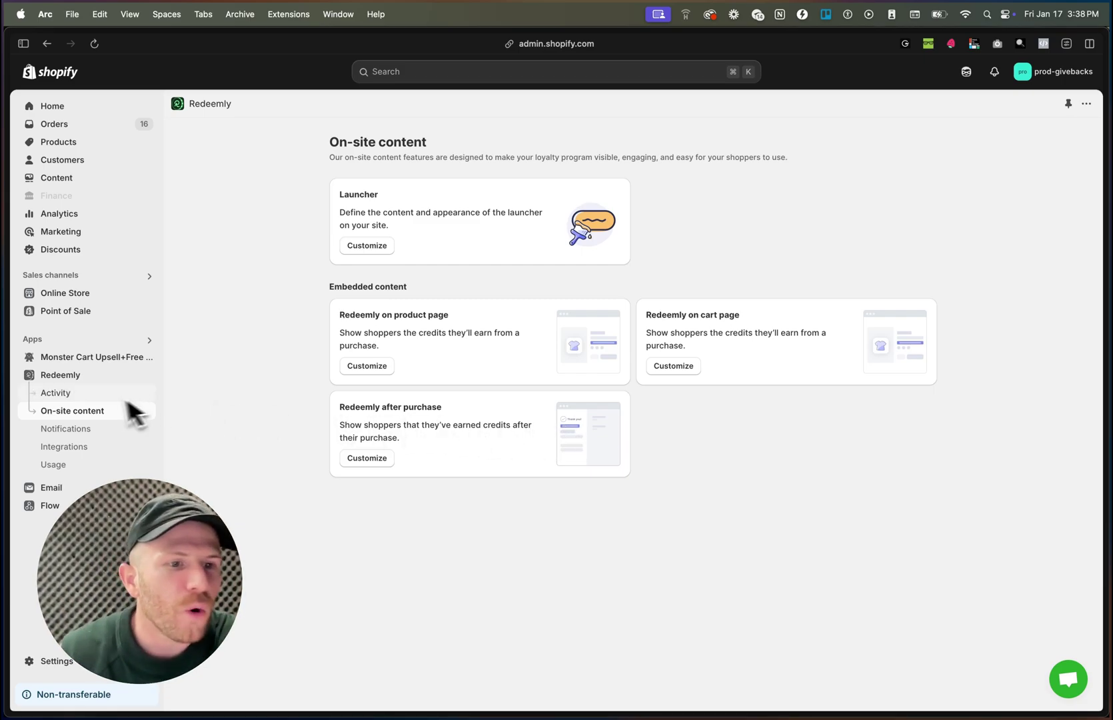
{"action": "left_click", "coordinate": [105, 395]}
{"action": "left_click", "coordinate": [103, 377]}
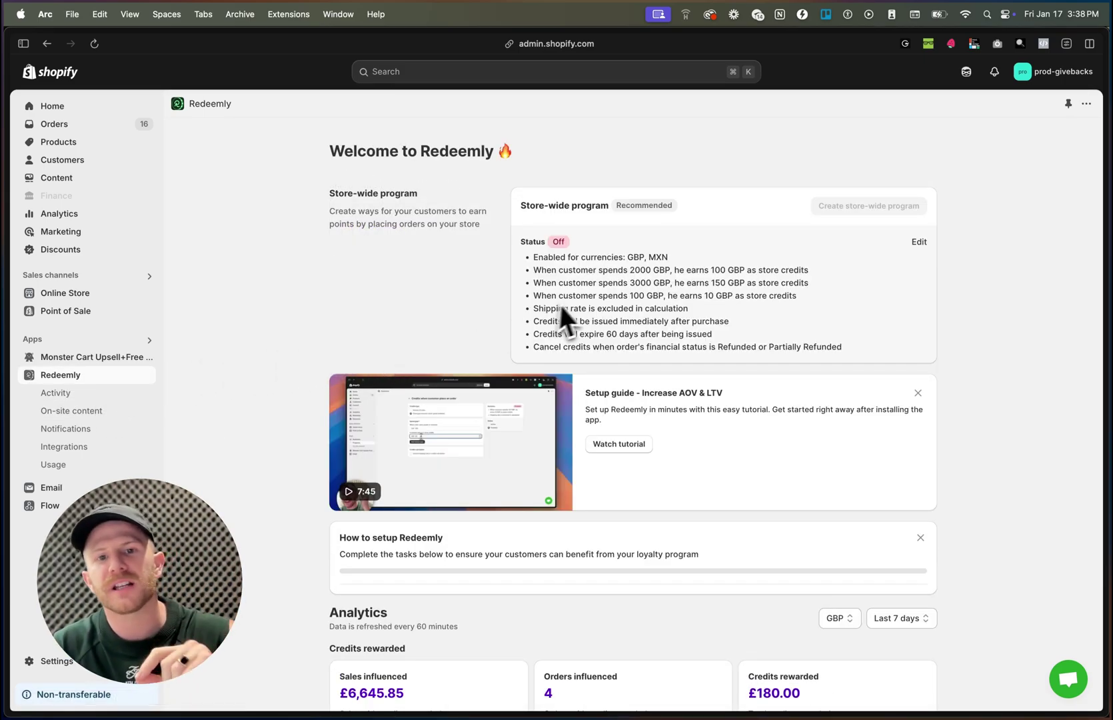
Step: Edit the Store-wide program and set its status to Active
{"action": "left_click", "coordinate": [918, 242]}
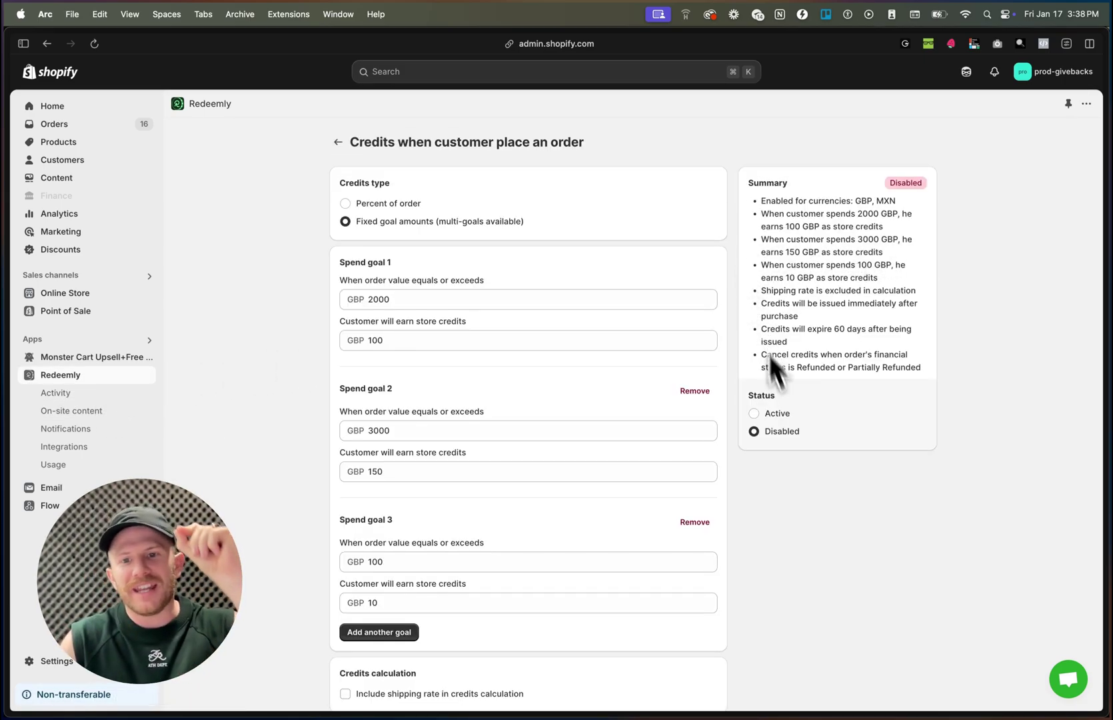
{"action": "left_click", "coordinate": [776, 412]}
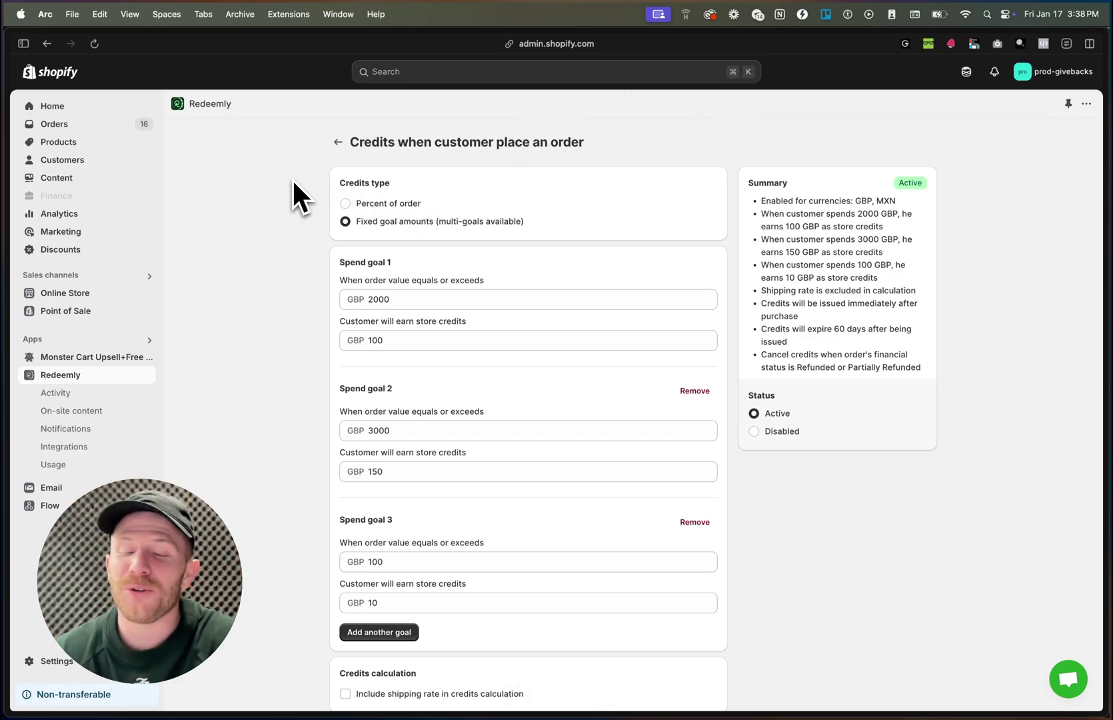
{"action": "left_click", "coordinate": [1067, 681]}
{"action": "left_click", "coordinate": [1066, 682]}
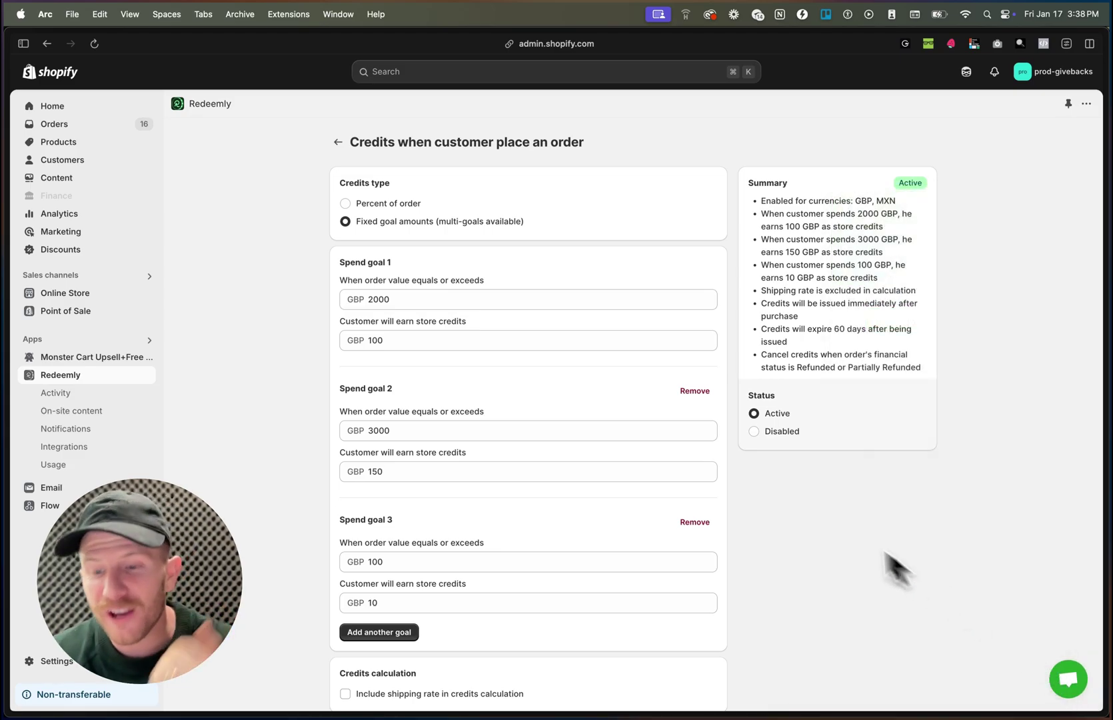